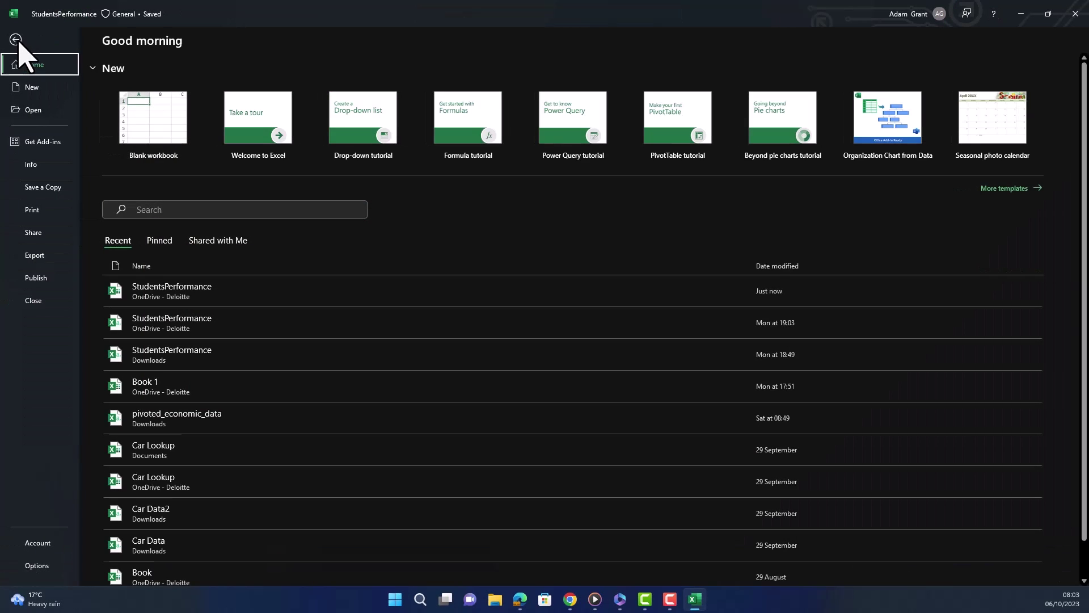
Review the Microsoft 365 Insider update channel choices, then return to the Formulas ribbon.
{"action": "left_click", "coordinate": [39, 542]}
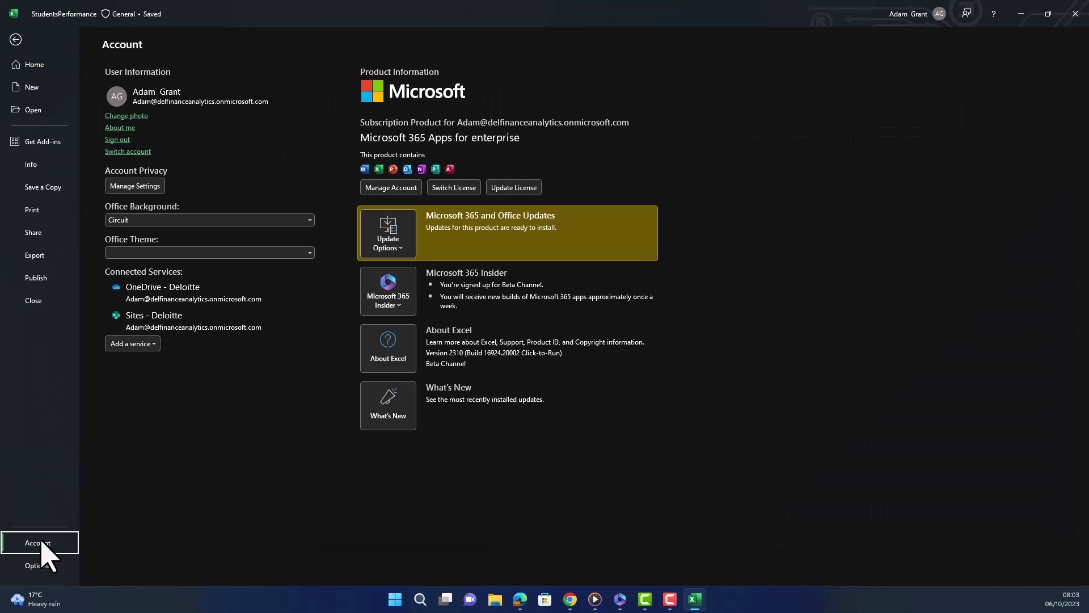
{"action": "left_click", "coordinate": [397, 304]}
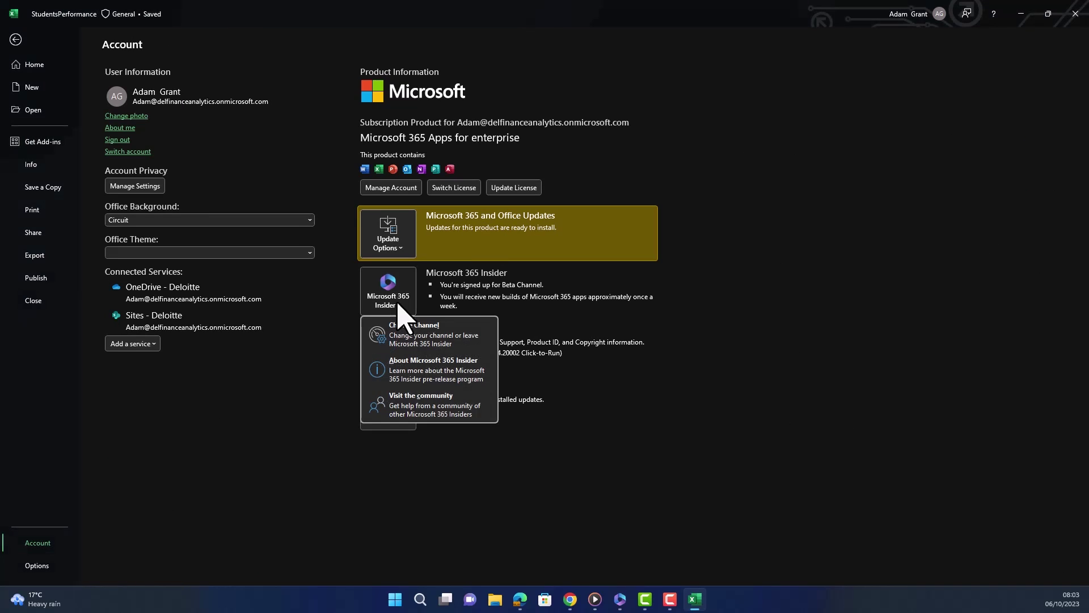
{"action": "left_click", "coordinate": [413, 340]}
{"action": "left_click", "coordinate": [562, 187]}
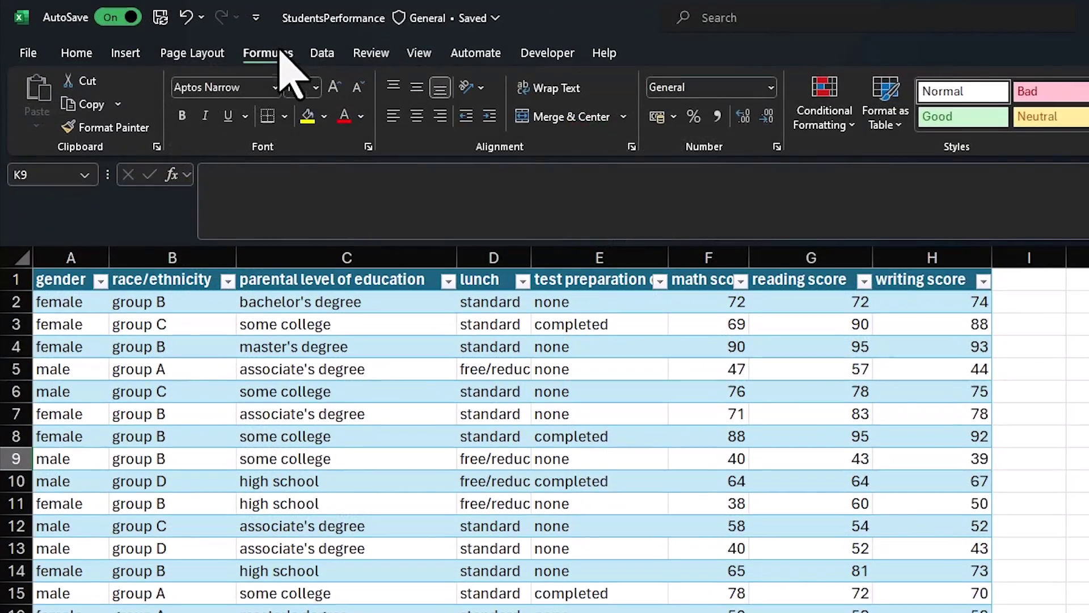
{"action": "left_click", "coordinate": [269, 53]}
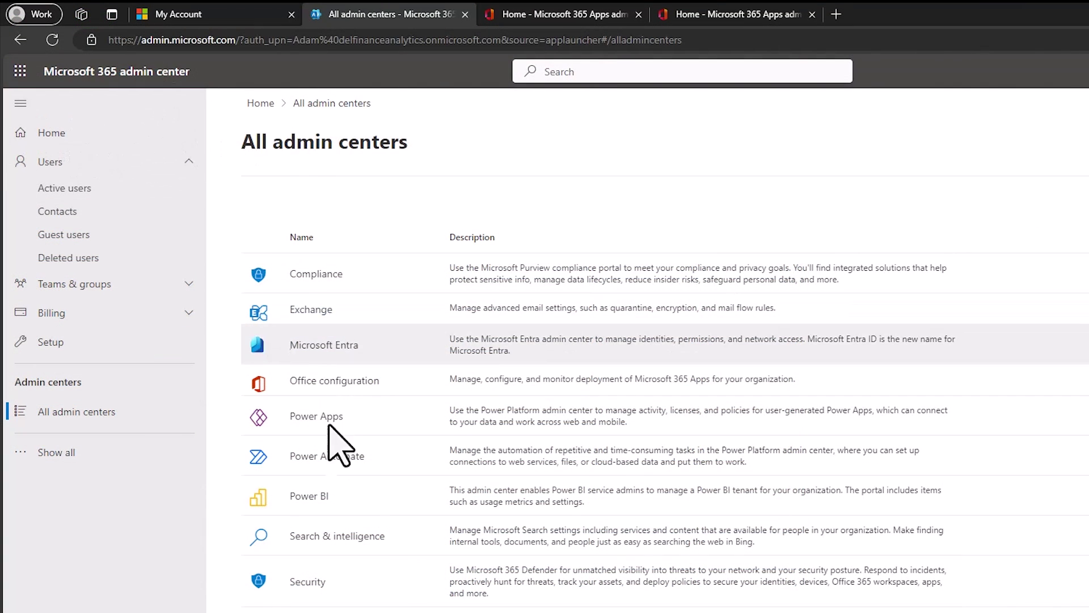
From Office configuration, go to Microsoft 365 Cloud Policy and start creating a new policy configuration.
{"action": "left_click", "coordinate": [335, 380]}
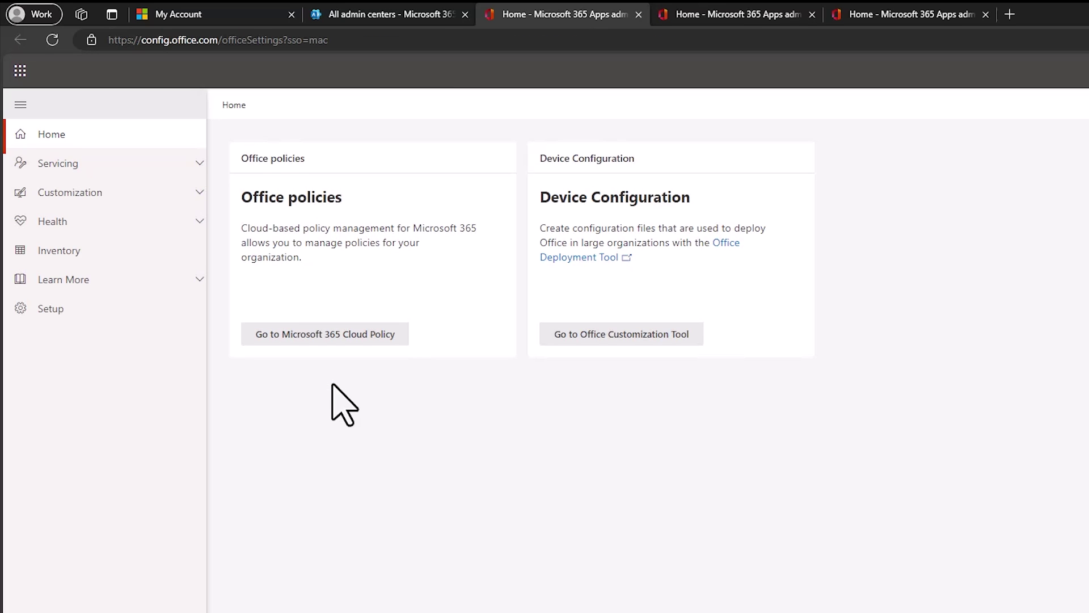
{"action": "left_click", "coordinate": [332, 340]}
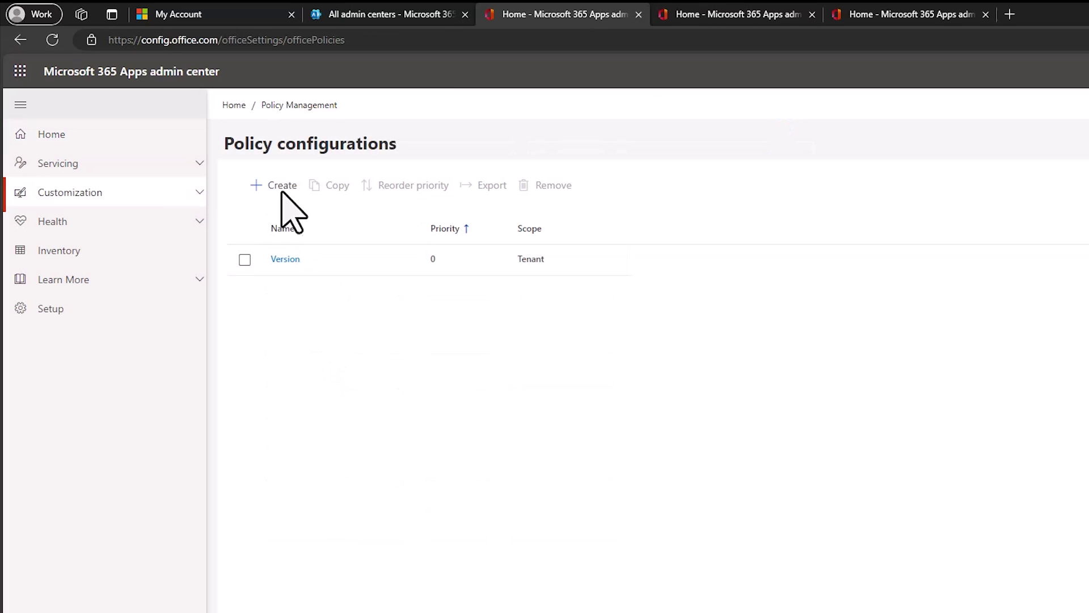
{"action": "left_click", "coordinate": [281, 187]}
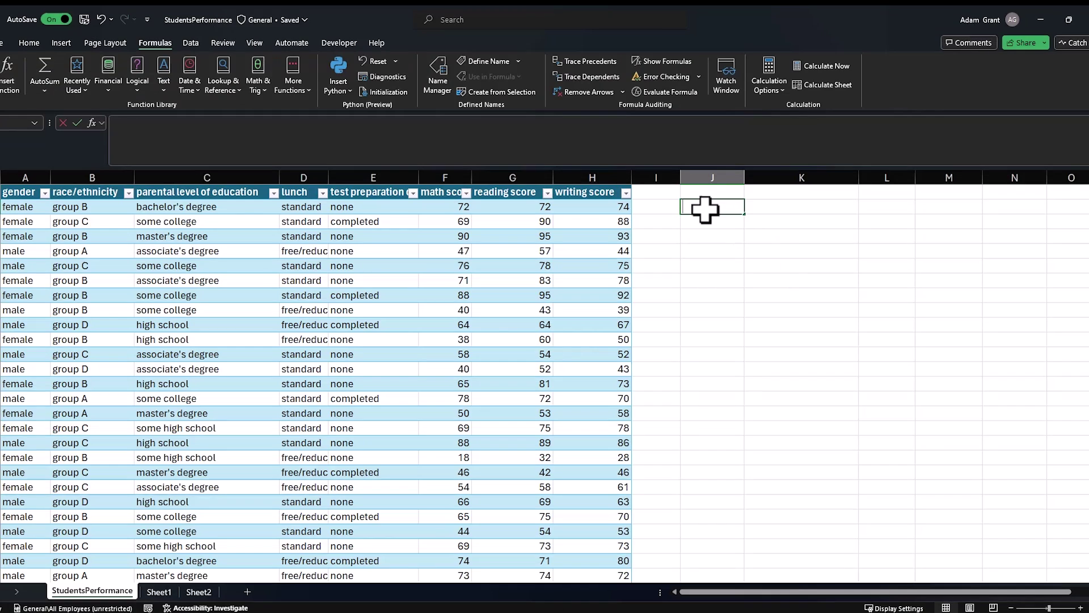
In J2, enter the Python formula 1 + 2 and return its result 3 as an Excel value.
{"action": "type", "text": "=PY"}
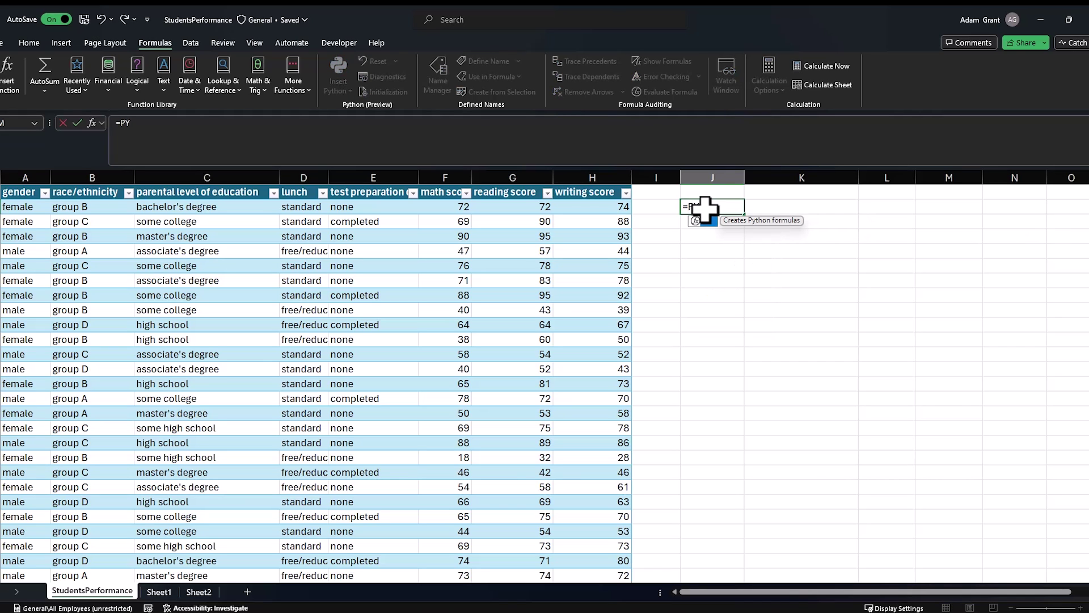
{"action": "key", "text": "Tab"}
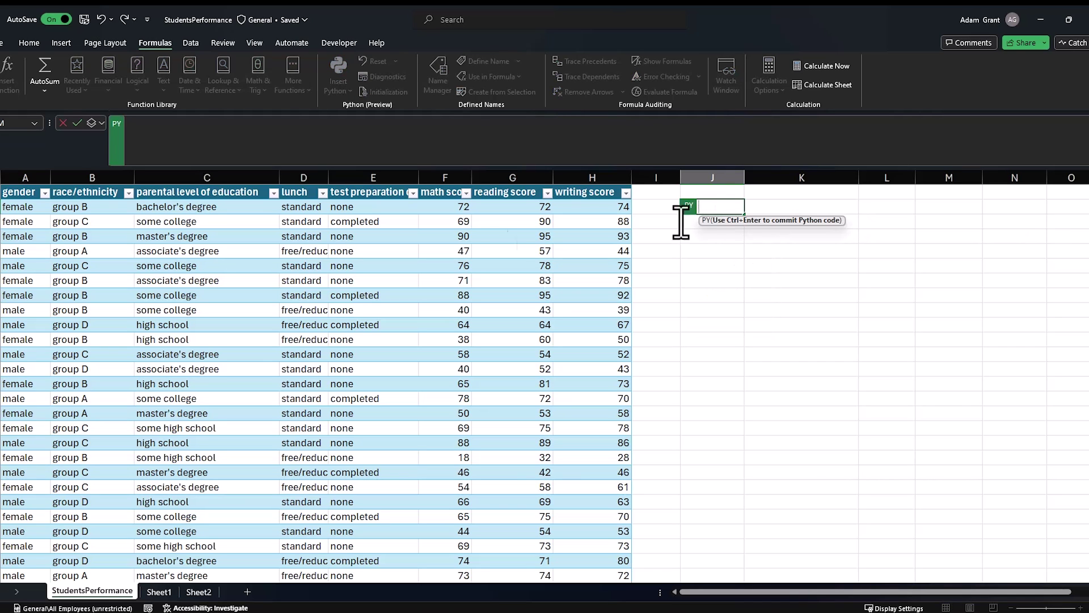
{"action": "left_click", "coordinate": [195, 138]}
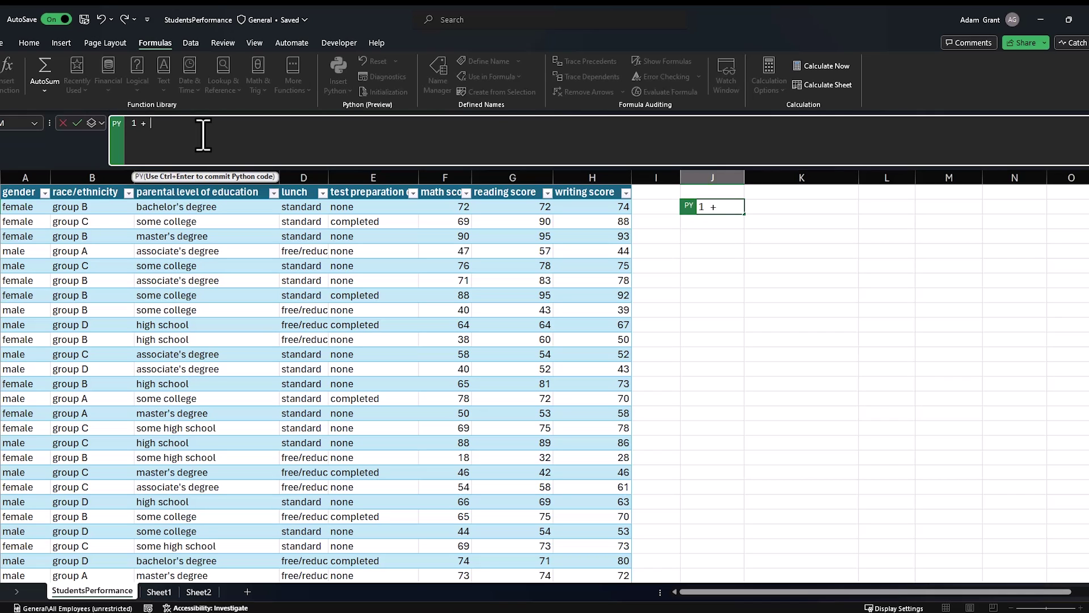
{"action": "left_click", "coordinate": [78, 123]}
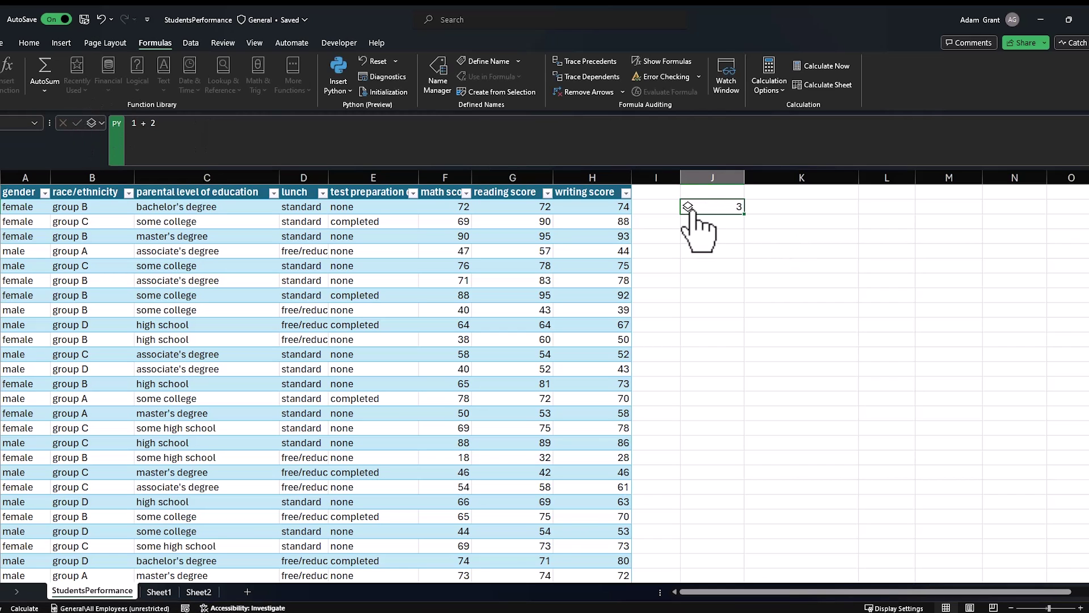
{"action": "left_click", "coordinate": [688, 207]}
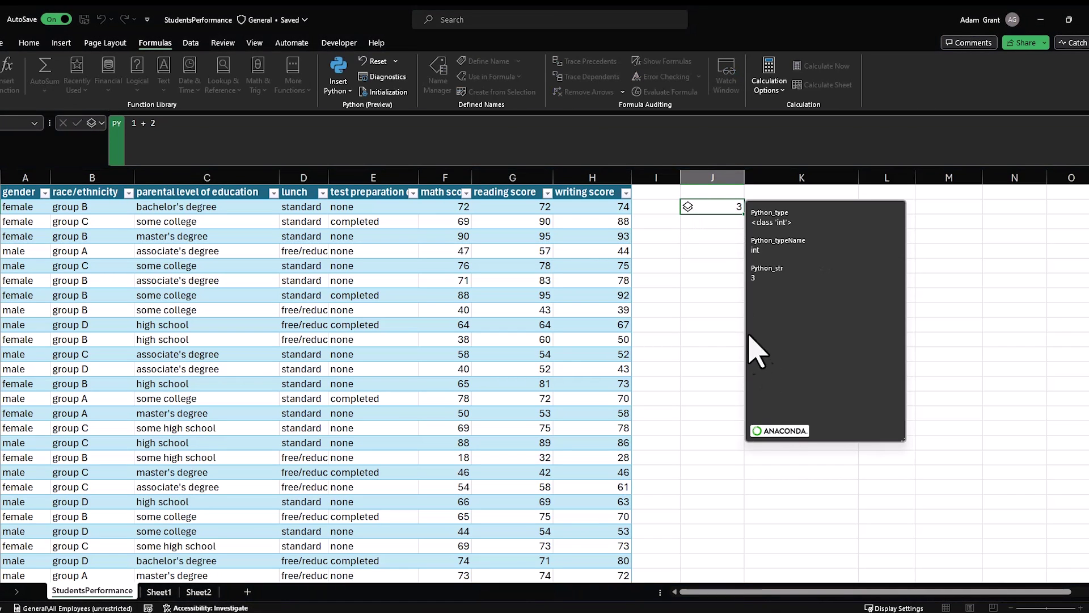
{"action": "key", "text": "Escape"}
{"action": "left_click", "coordinate": [97, 122]}
{"action": "left_click", "coordinate": [125, 174]}
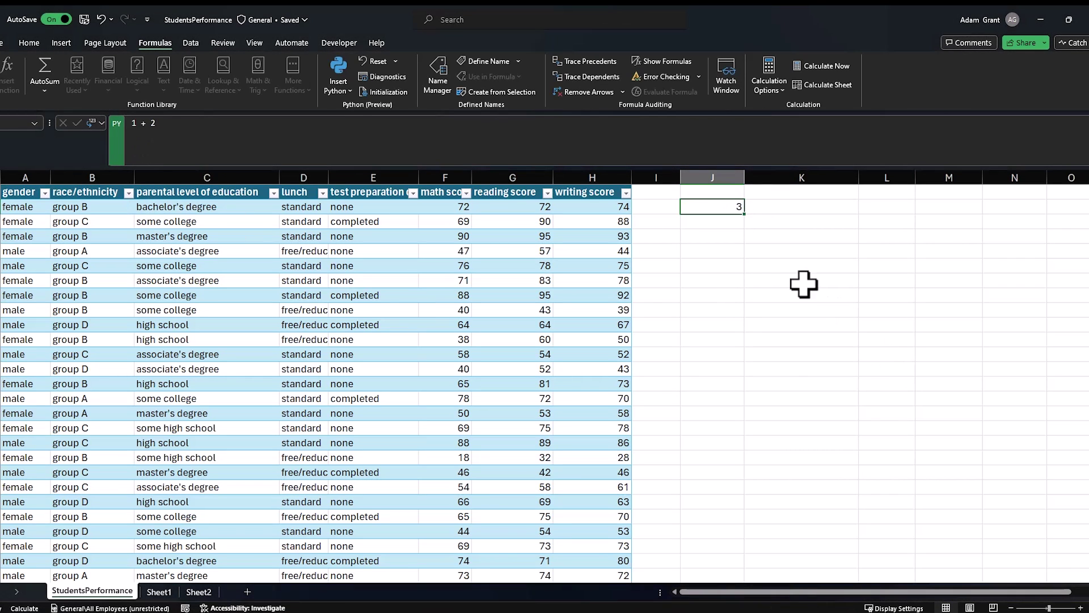
{"action": "left_click", "coordinate": [718, 233]}
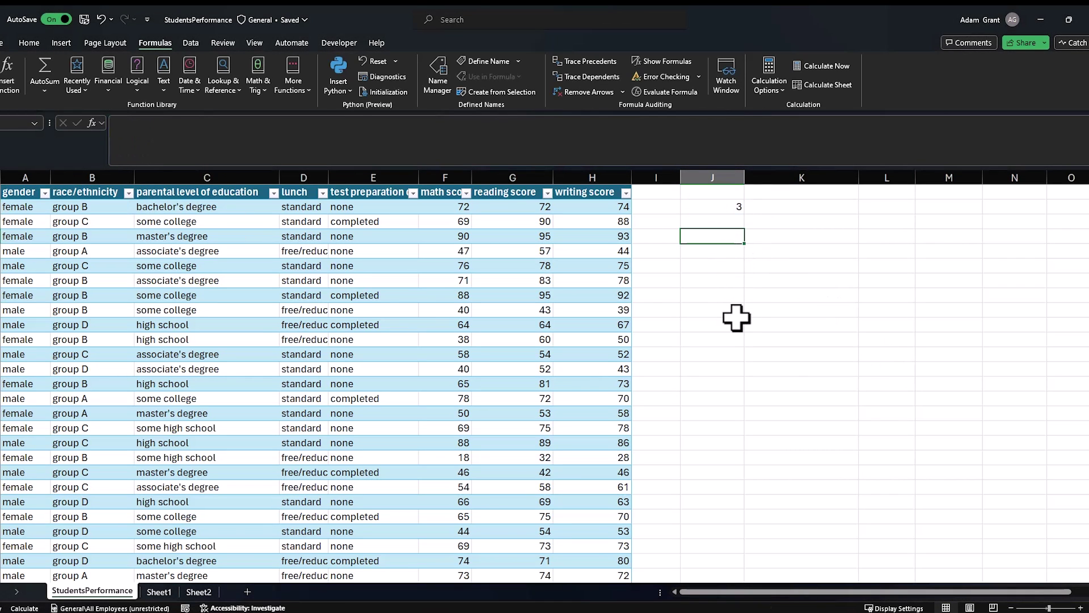
Add a Python cell computing xl("F2") + 5, which returns 77.
{"action": "key", "text": "ctrl+alt+shift+p"}
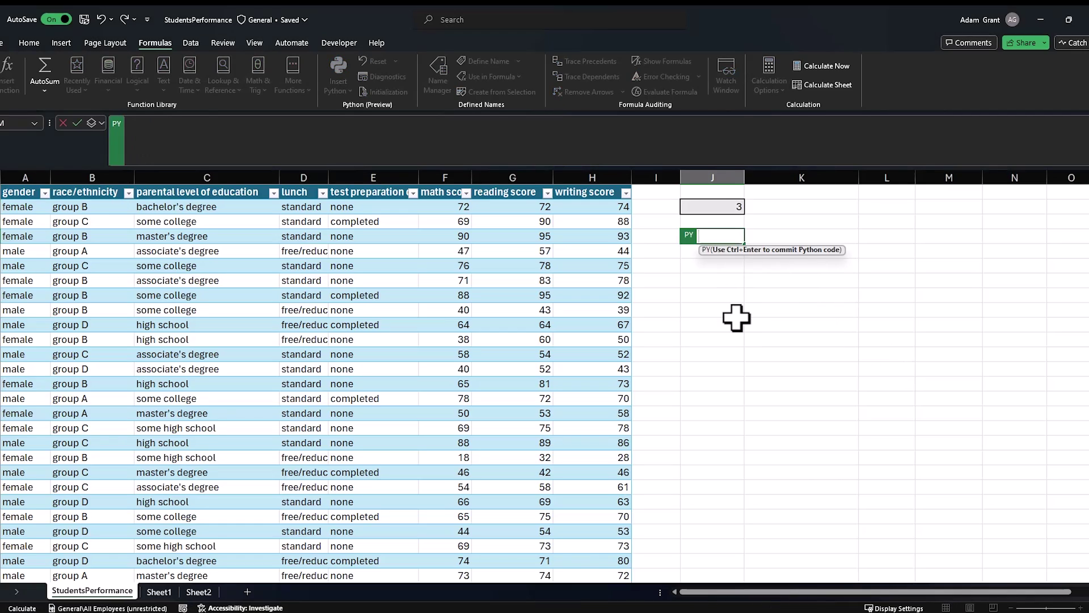
{"action": "type", "text": "x"}
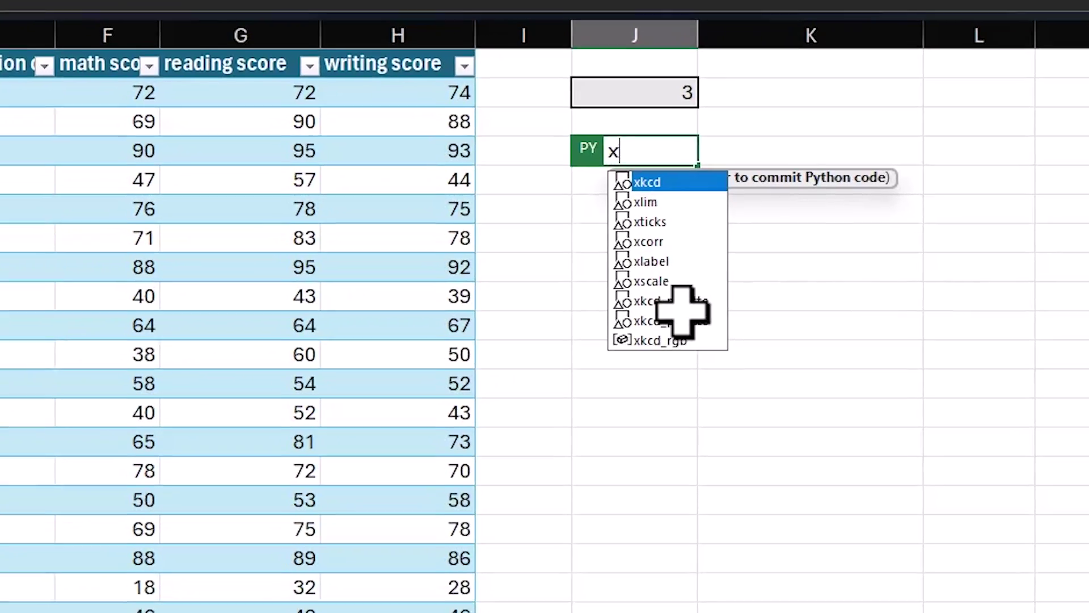
{"action": "type", "text": "l"}
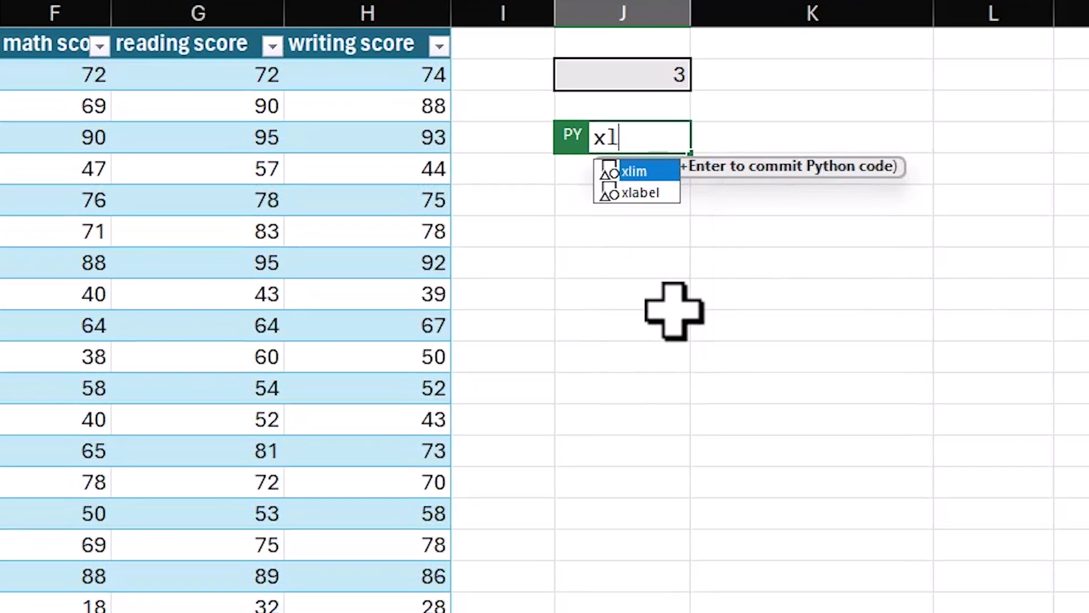
{"action": "type", "text": "(\""}
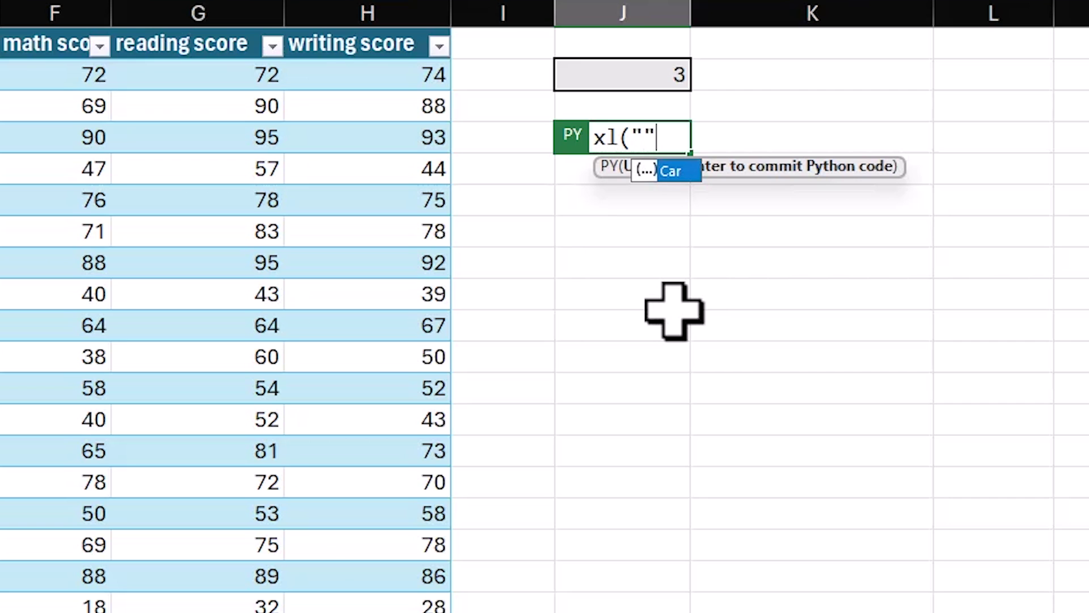
{"action": "type", "text": "\")"}
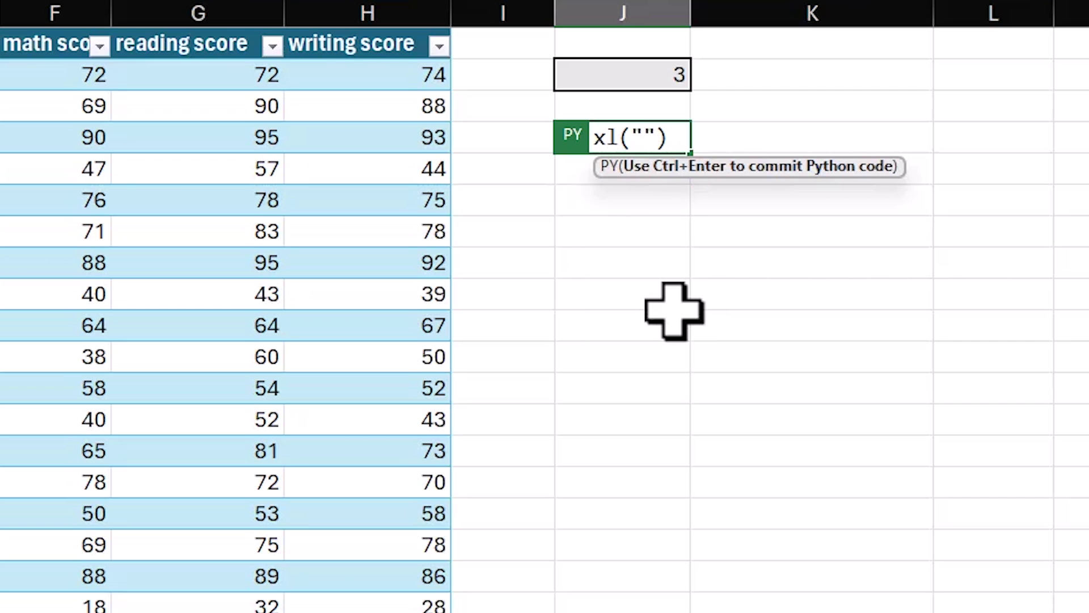
{"action": "type", "text": "2"}
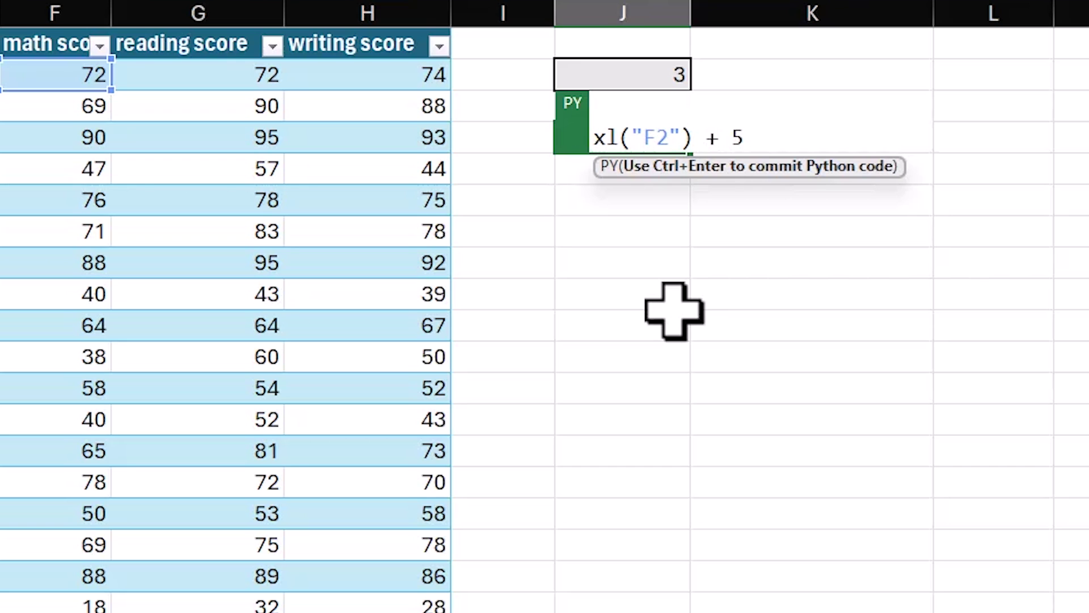
{"action": "key", "text": "ctrl+Return"}
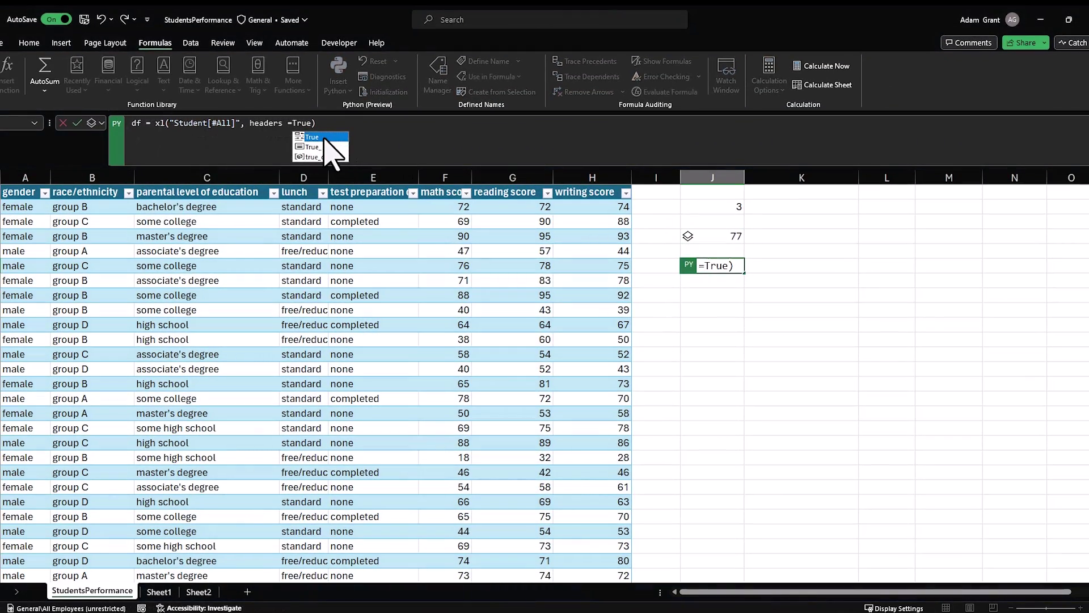
Commit df = xl("Student[#All]", headers=True) and preview the 1000x8 DataFrame.
{"action": "left_click", "coordinate": [322, 139]}
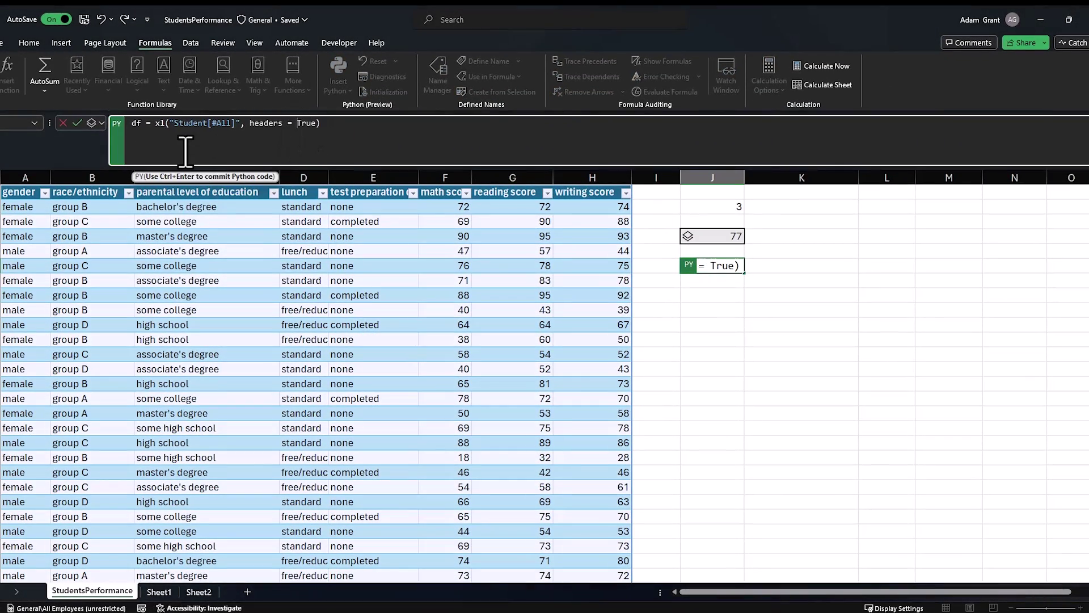
{"action": "left_click", "coordinate": [77, 123]}
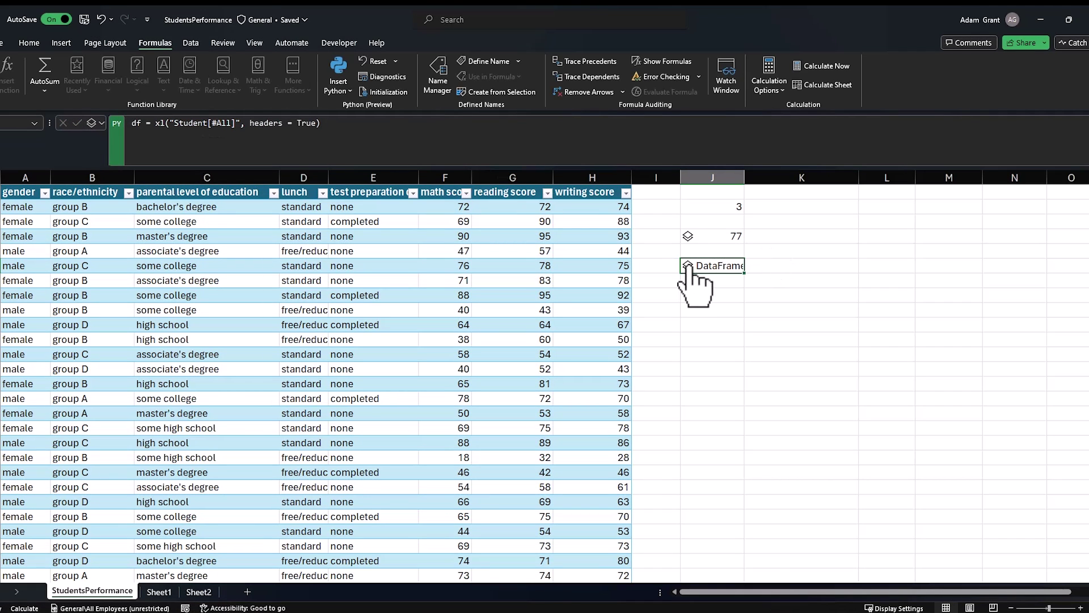
{"action": "left_click", "coordinate": [688, 264]}
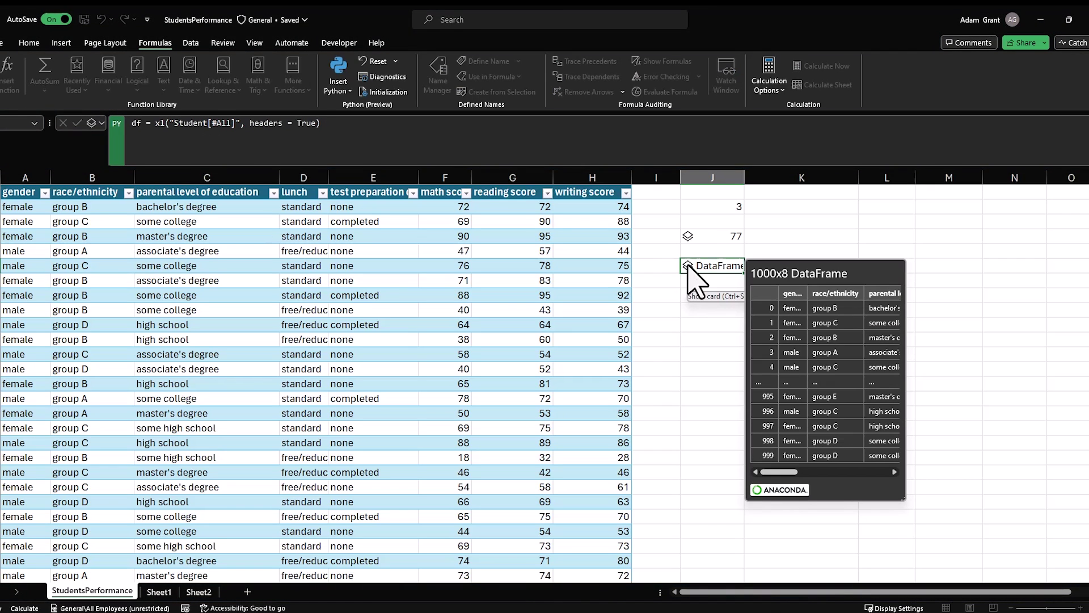
Add a df.describe() Python cell and spill its score statistics as Excel values.
{"action": "type", "text": "scri"}
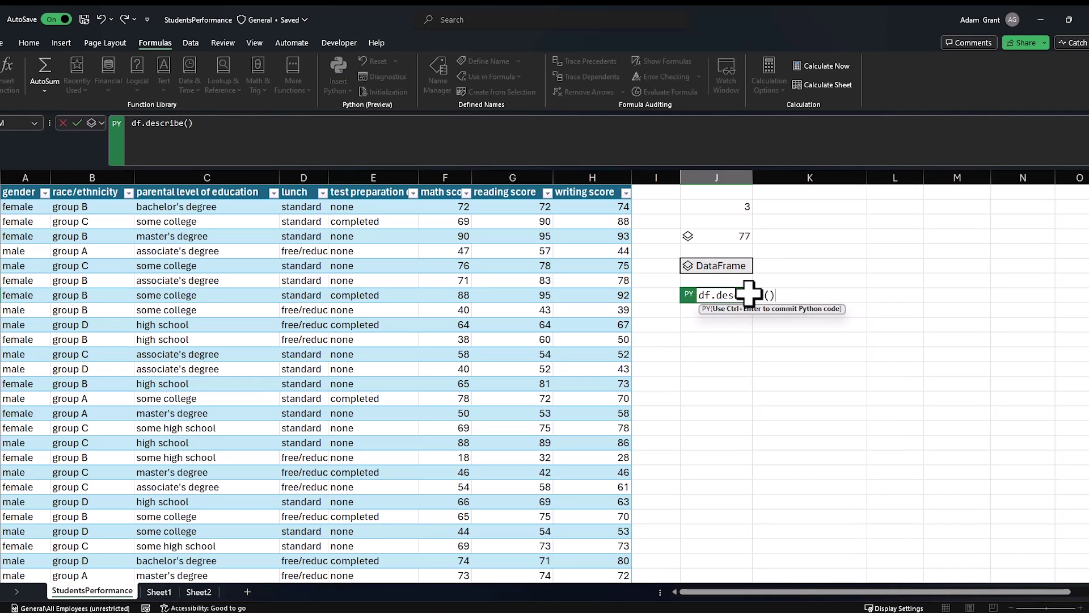
{"action": "type", "text": "be()"}
{"action": "key", "text": "ctrl+Return"}
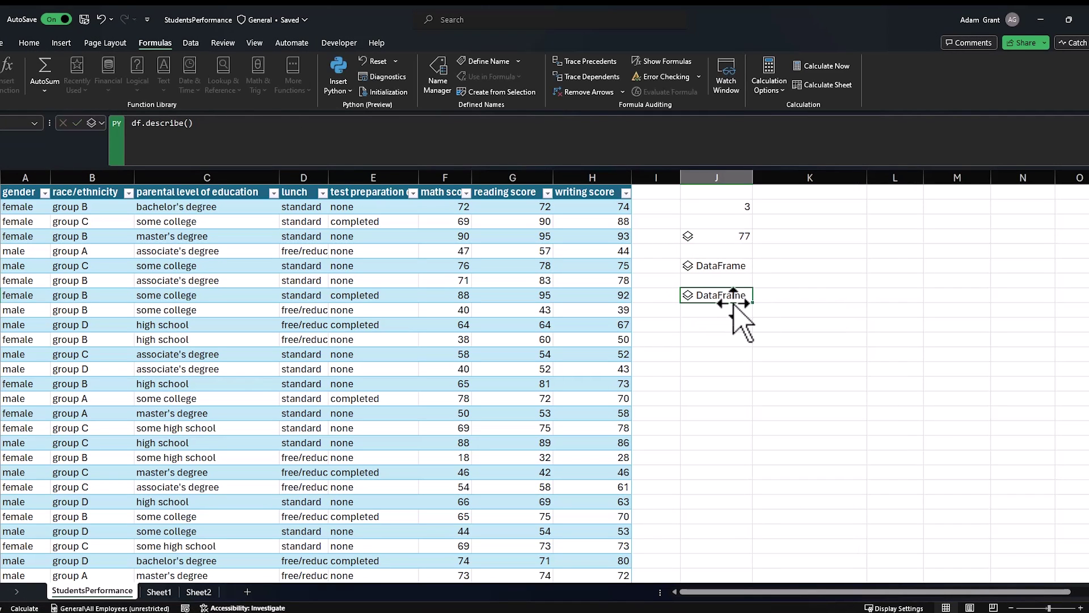
{"action": "left_click", "coordinate": [100, 123]}
{"action": "left_click", "coordinate": [136, 176]}
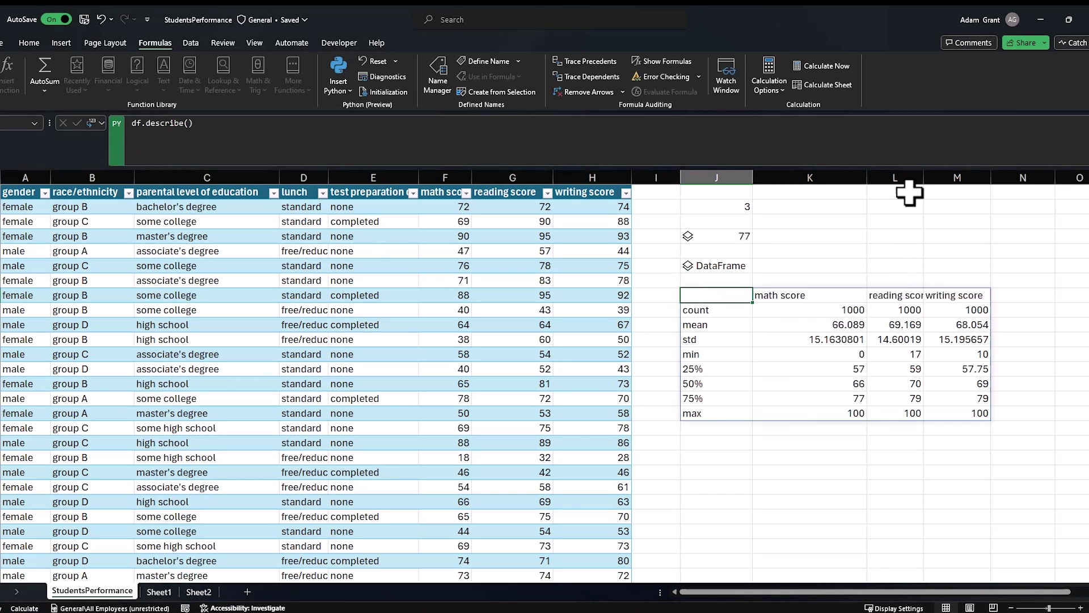
{"action": "left_click", "coordinate": [1028, 399]}
{"action": "left_click", "coordinate": [736, 300]}
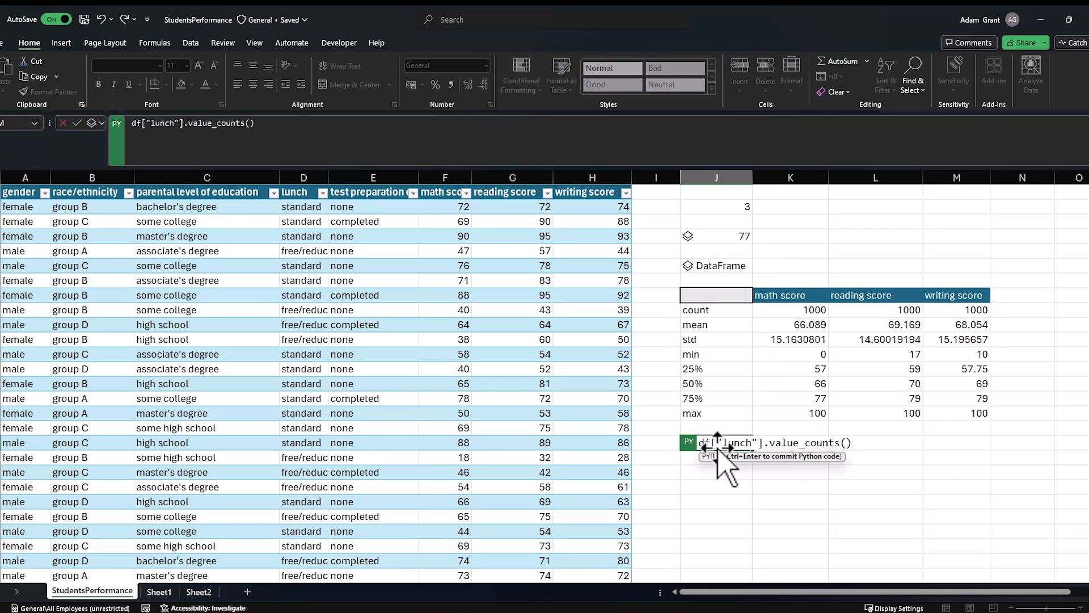
Output df["lunch"].value_counts() as Excel values: standard 645, free/reduced 355.
{"action": "key", "text": "ctrl+Return"}
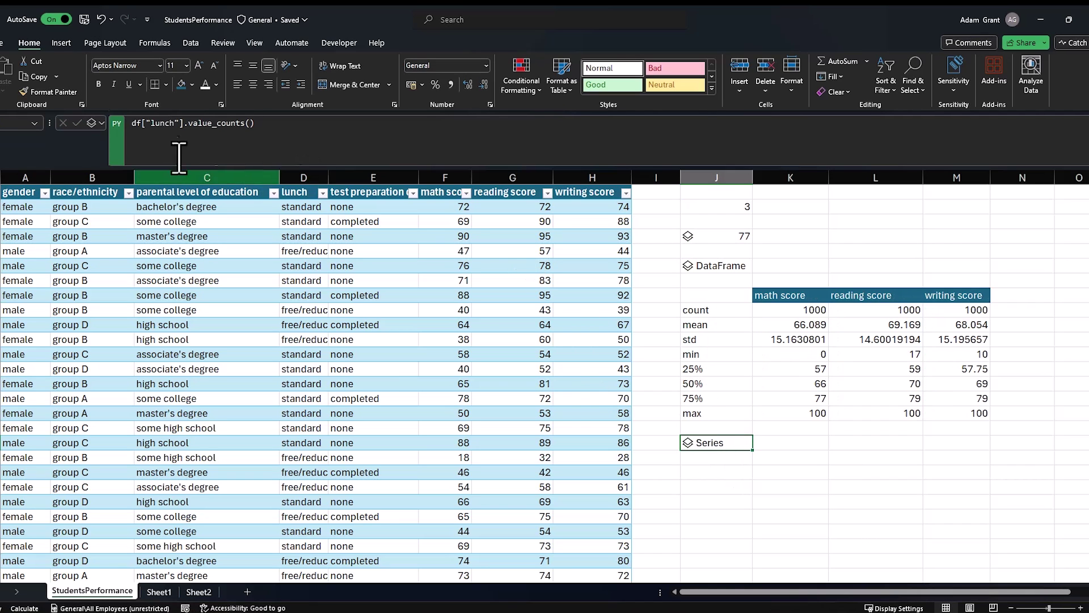
{"action": "left_click", "coordinate": [102, 122]}
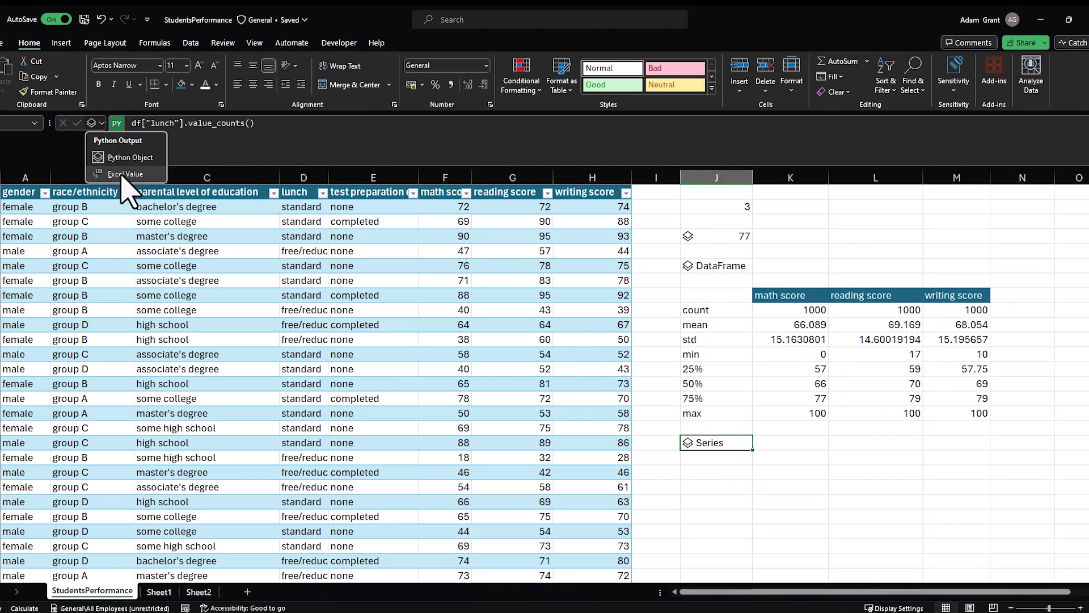
{"action": "left_click", "coordinate": [136, 156]}
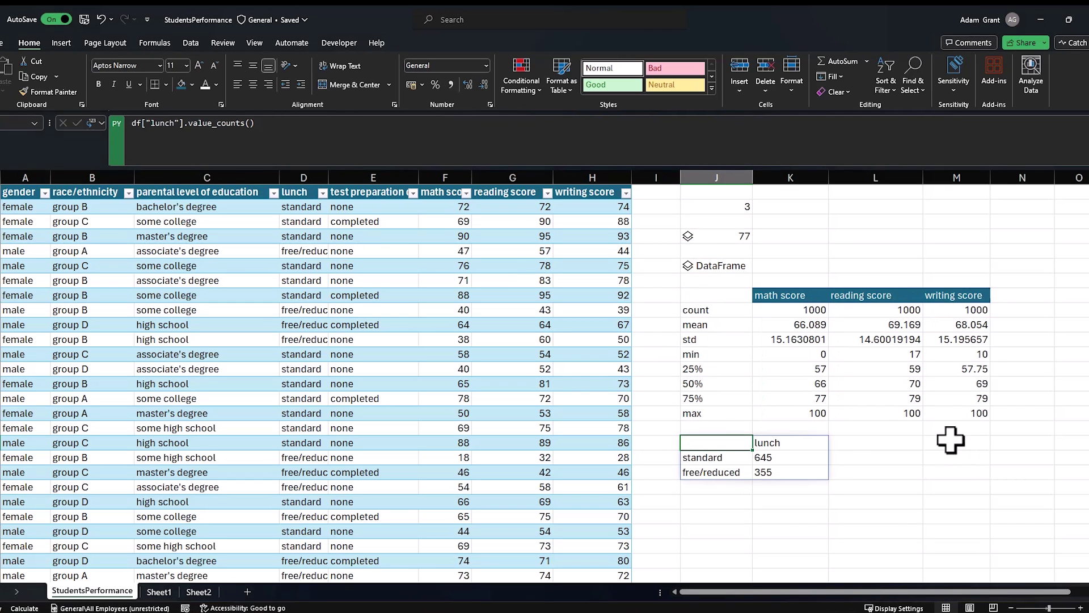
{"action": "scroll", "coordinate": [951, 441], "scroll_direction": "down", "scroll_amount": 1}
{"action": "left_click", "coordinate": [864, 459]}
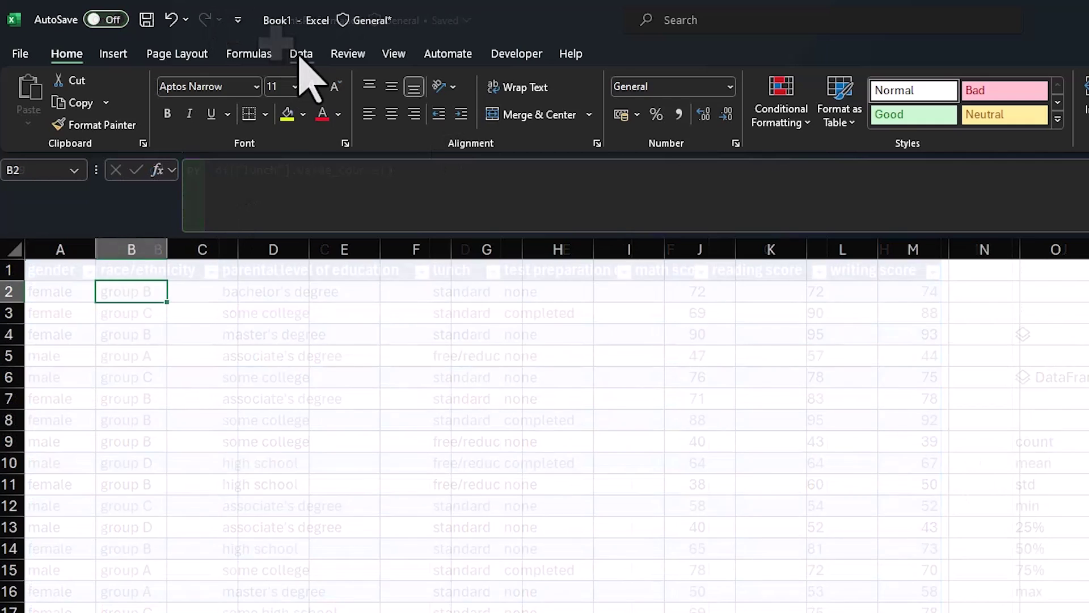
Import the Car Data2 CSV file into Book1 as a connection-only query.
{"action": "left_click", "coordinate": [301, 54]}
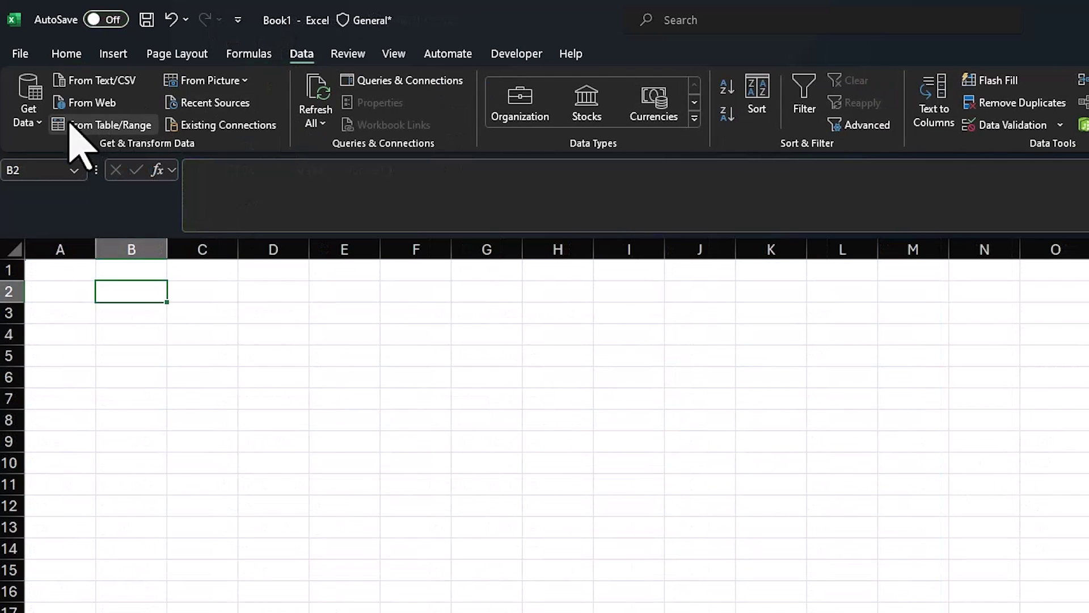
{"action": "left_click", "coordinate": [35, 99]}
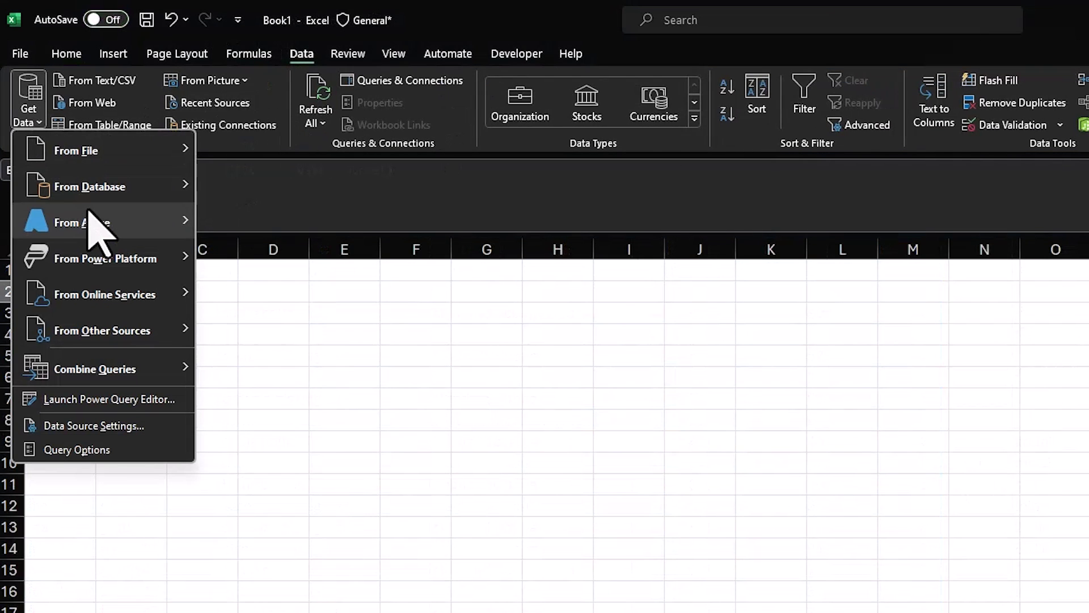
{"action": "mouse_move", "coordinate": [108, 190]}
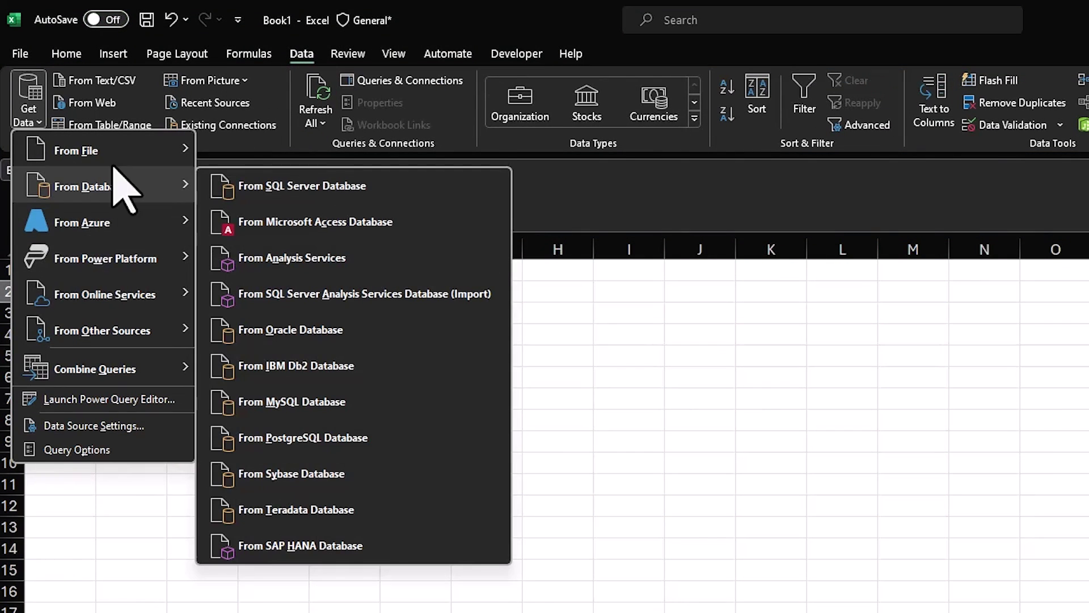
{"action": "mouse_move", "coordinate": [115, 153]}
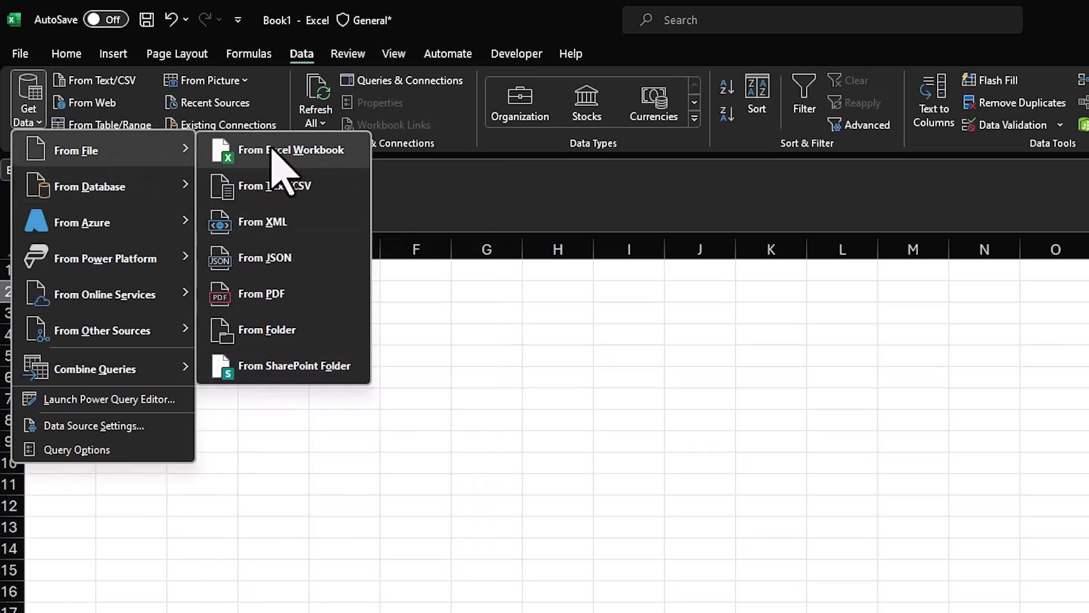
{"action": "left_click", "coordinate": [278, 186]}
{"action": "left_click", "coordinate": [244, 239]}
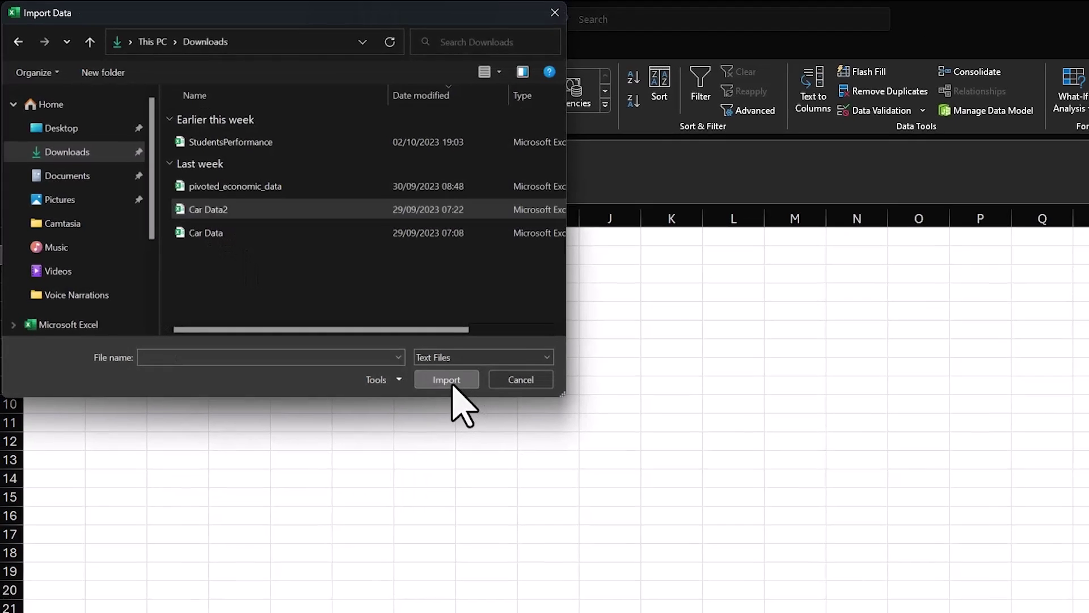
{"action": "left_click", "coordinate": [522, 435]}
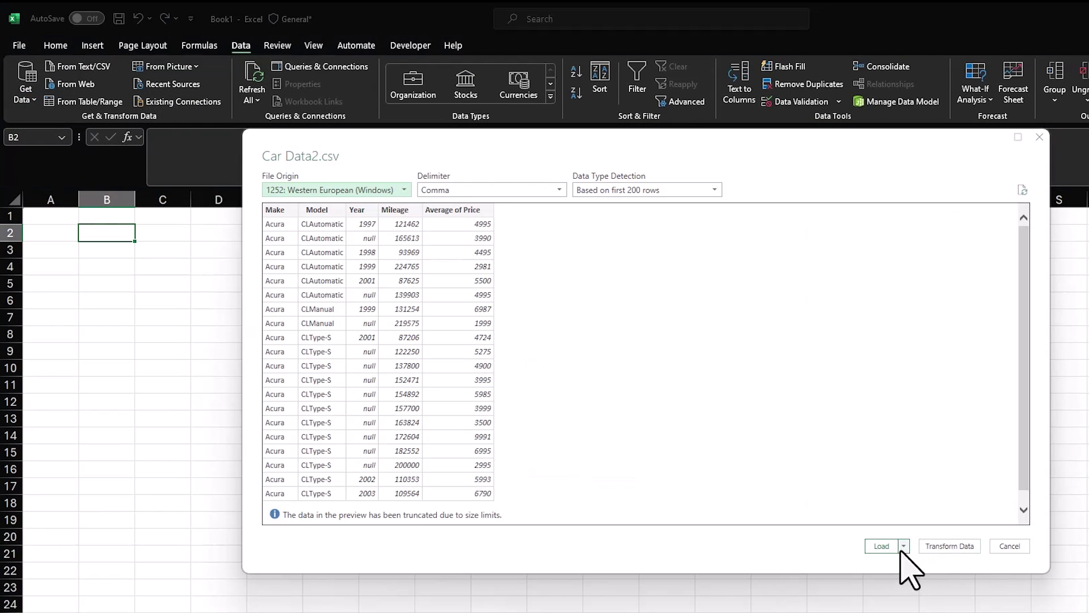
{"action": "left_click", "coordinate": [903, 546]}
{"action": "left_click", "coordinate": [928, 570]}
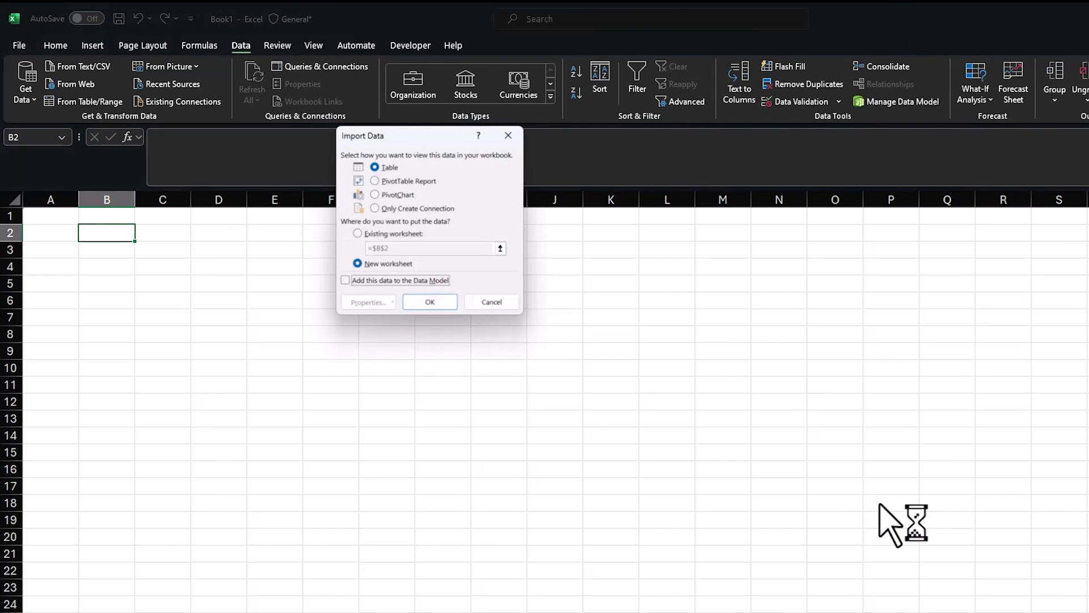
{"action": "left_click", "coordinate": [374, 208]}
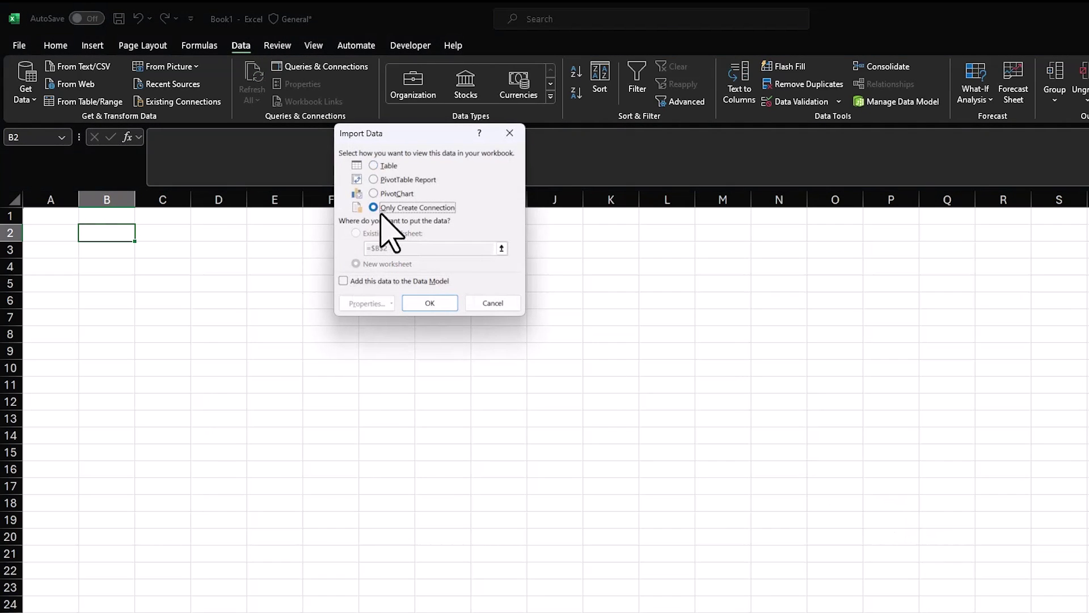
{"action": "left_click", "coordinate": [430, 304]}
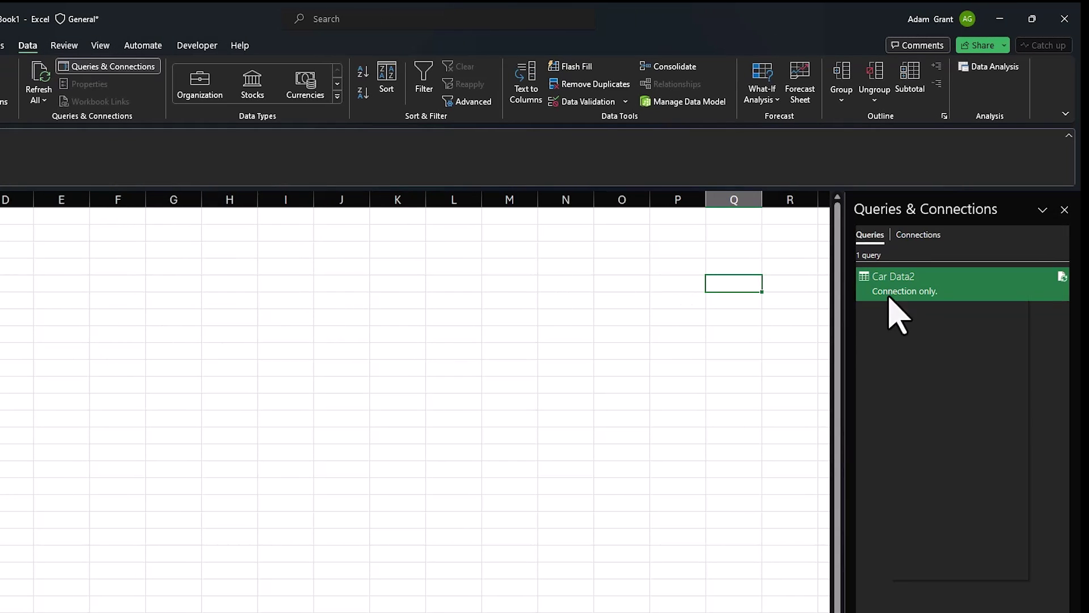
Rename the Car Data2 query to Car.
{"action": "right_click", "coordinate": [889, 286]}
{"action": "left_click", "coordinate": [939, 368]}
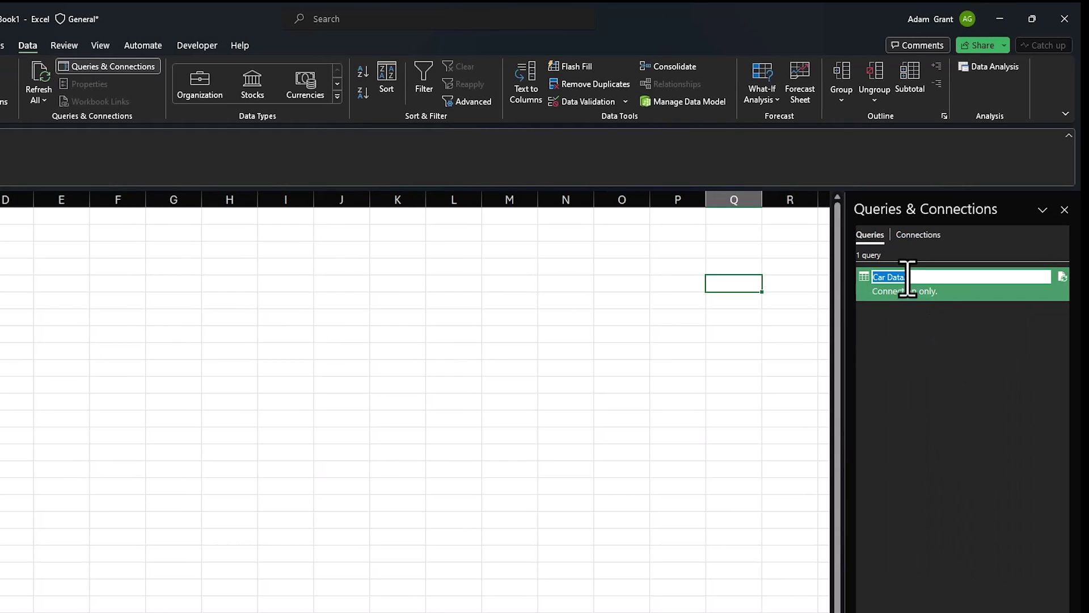
{"action": "left_click", "coordinate": [910, 277]}
{"action": "double_click", "coordinate": [910, 277]}
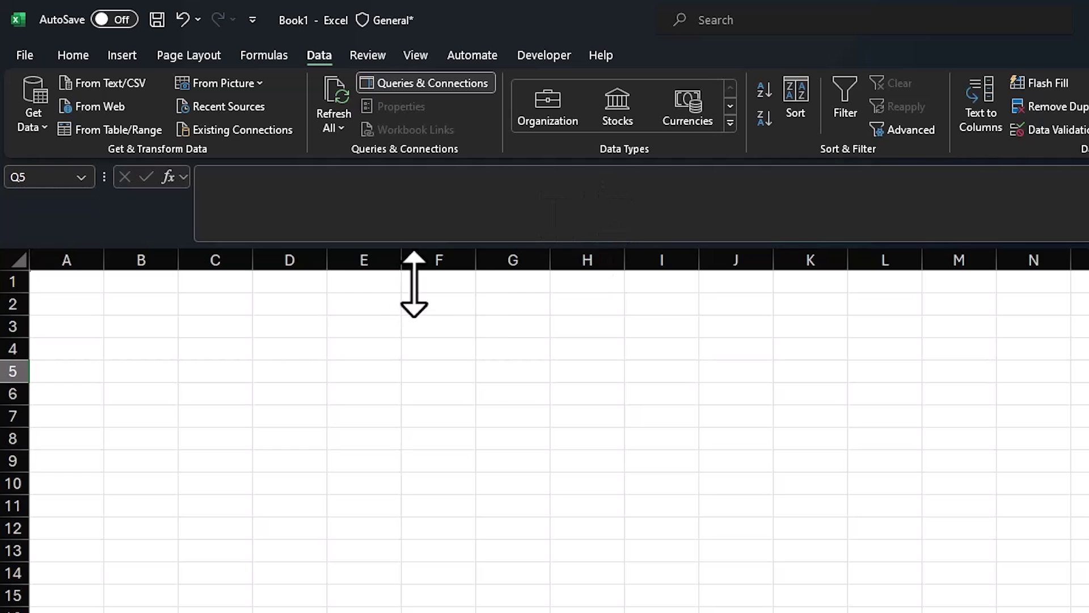
In B2, load the Car query with Python df = xl("Car") and preview the 1035673x5 DataFrame.
{"action": "left_click", "coordinate": [99, 255]}
{"action": "key", "text": "ctrl+alt+shift+p"}
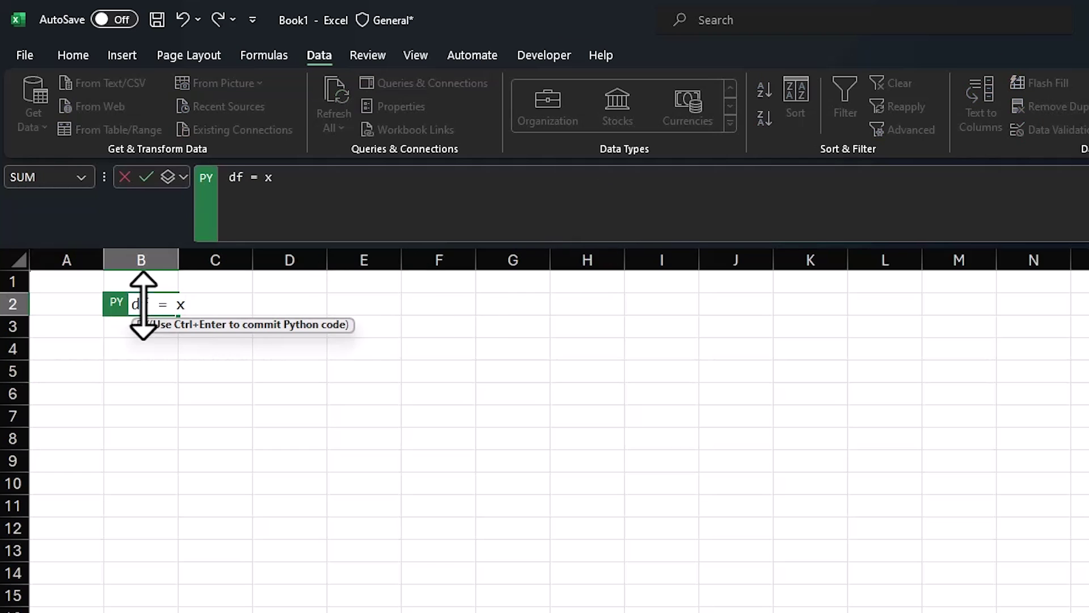
{"action": "type", "text": "df = xl(\""}
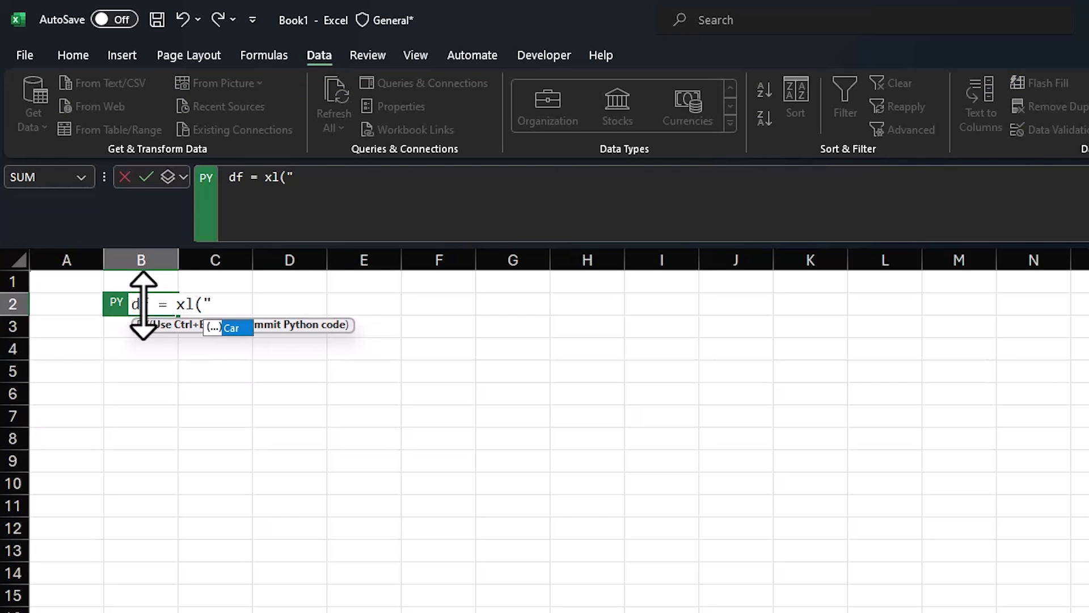
{"action": "double_click", "coordinate": [234, 328]}
{"action": "left_click", "coordinate": [146, 177]}
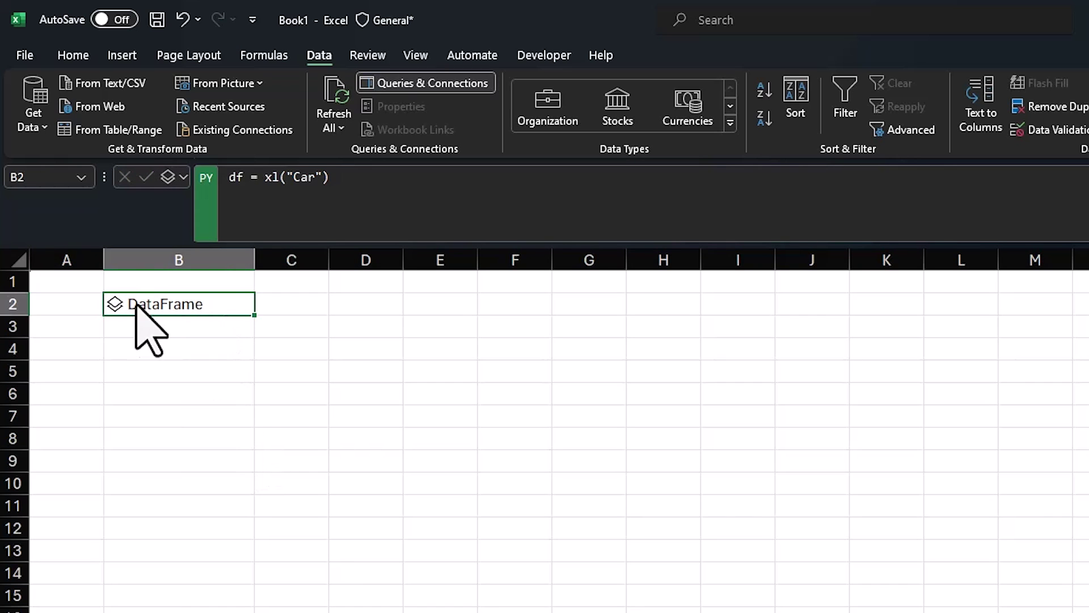
{"action": "left_click", "coordinate": [115, 305]}
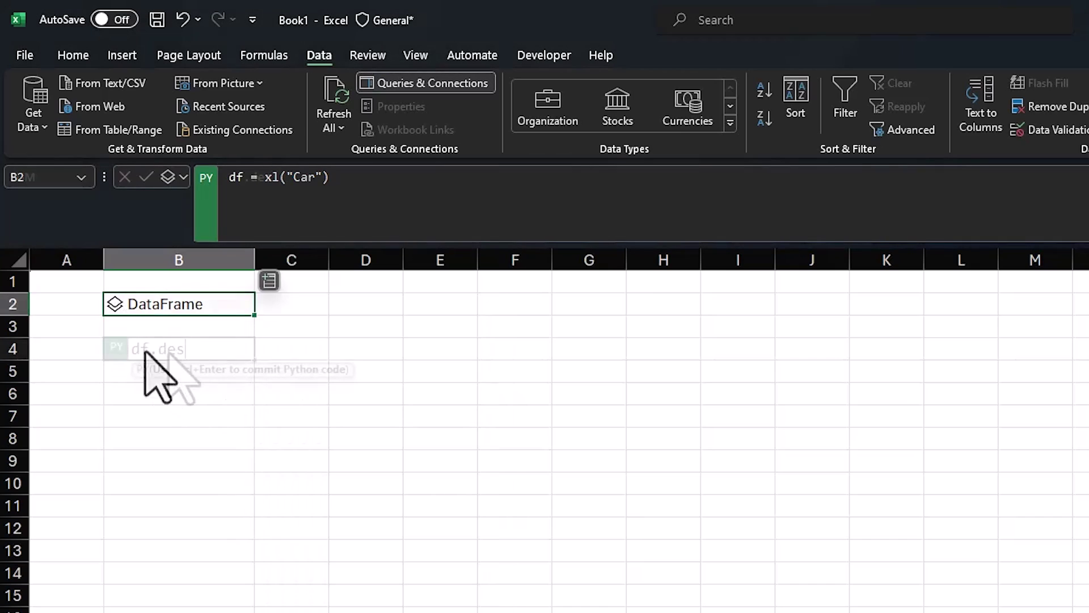
In B4, spill df.describe() stats for Year, Mileage and Average of Price as Excel values.
{"action": "type", "text": "cri"}
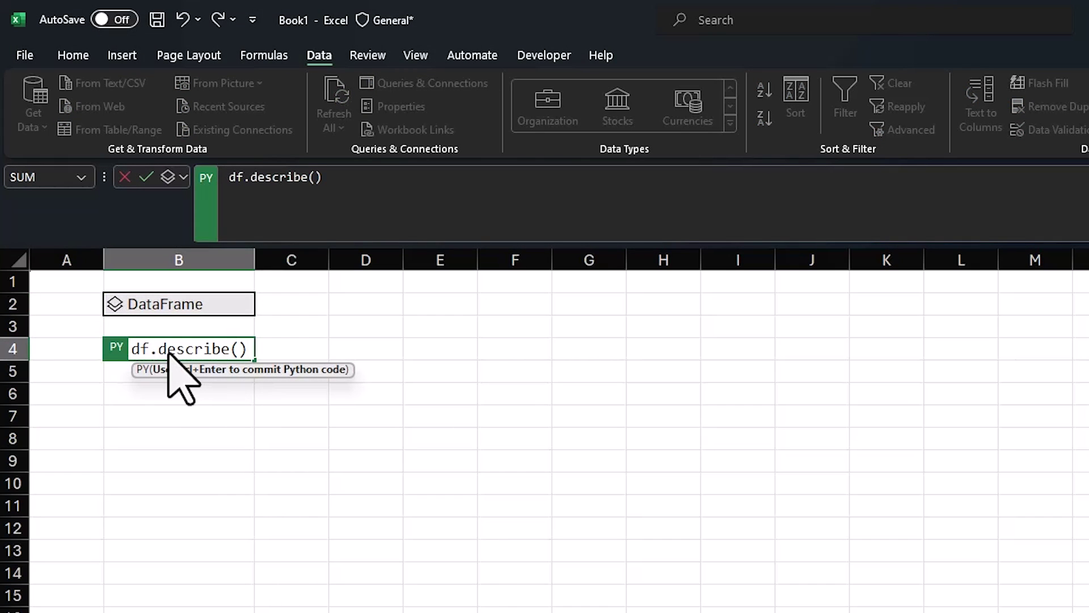
{"action": "type", "text": "be()"}
{"action": "left_click", "coordinate": [146, 177]}
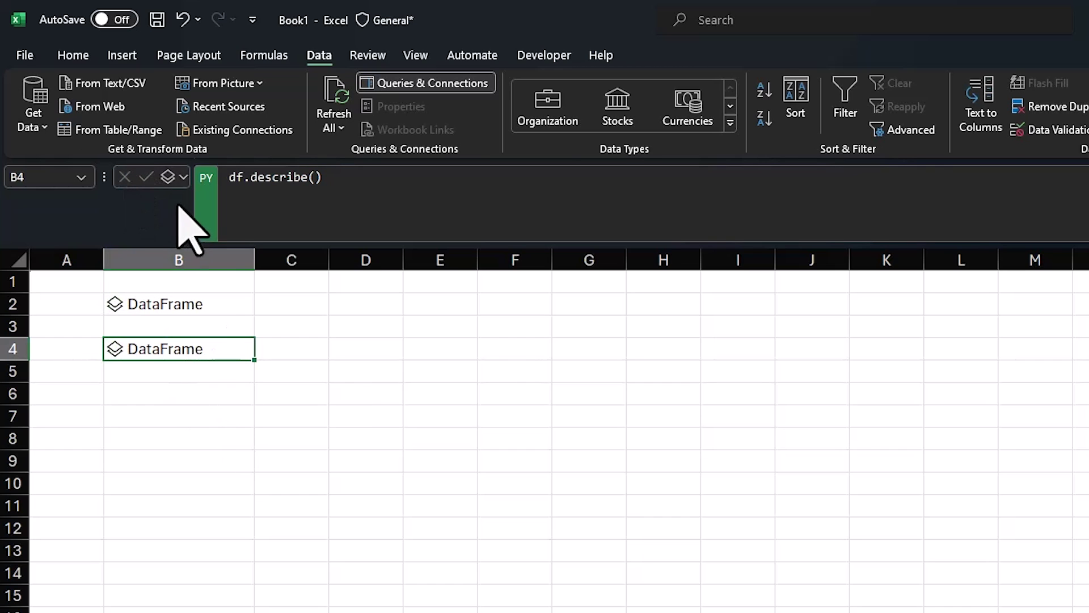
{"action": "left_click", "coordinate": [177, 177]}
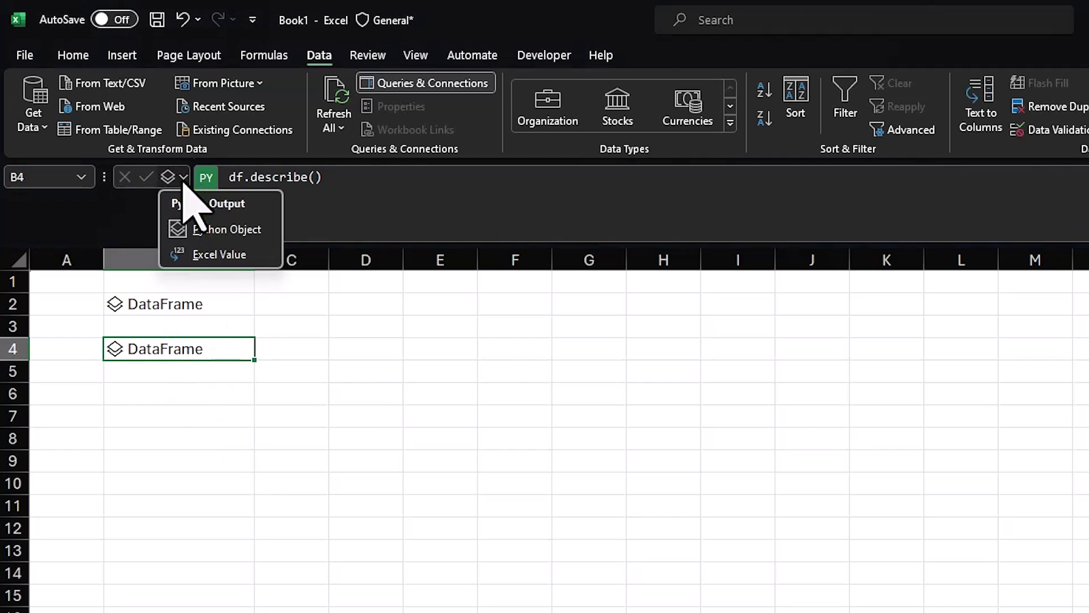
{"action": "left_click", "coordinate": [219, 254]}
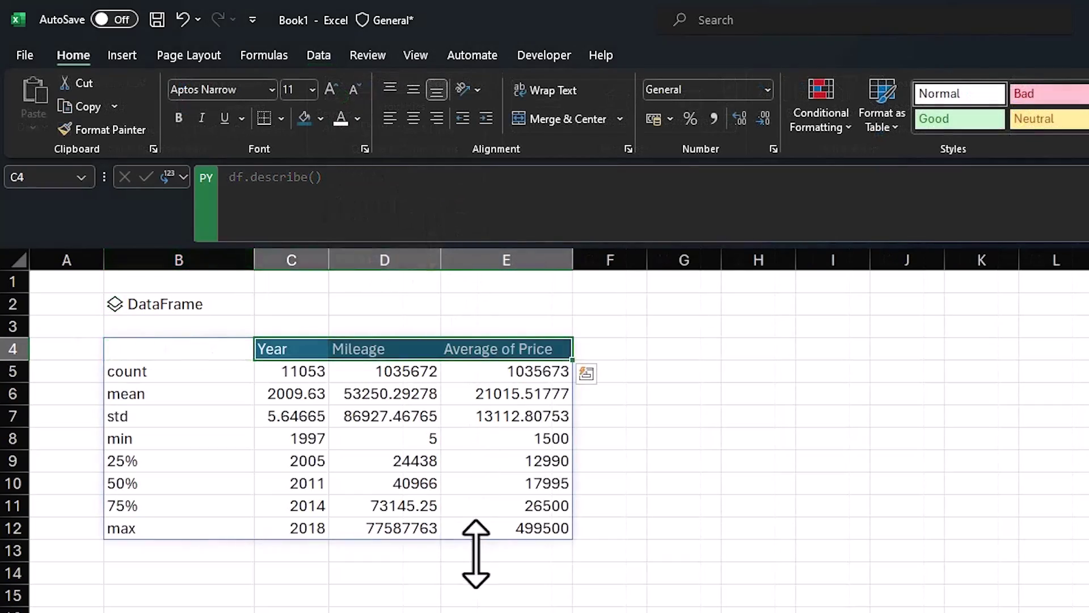
{"action": "left_click", "coordinate": [475, 551]}
{"action": "left_click", "coordinate": [172, 573]}
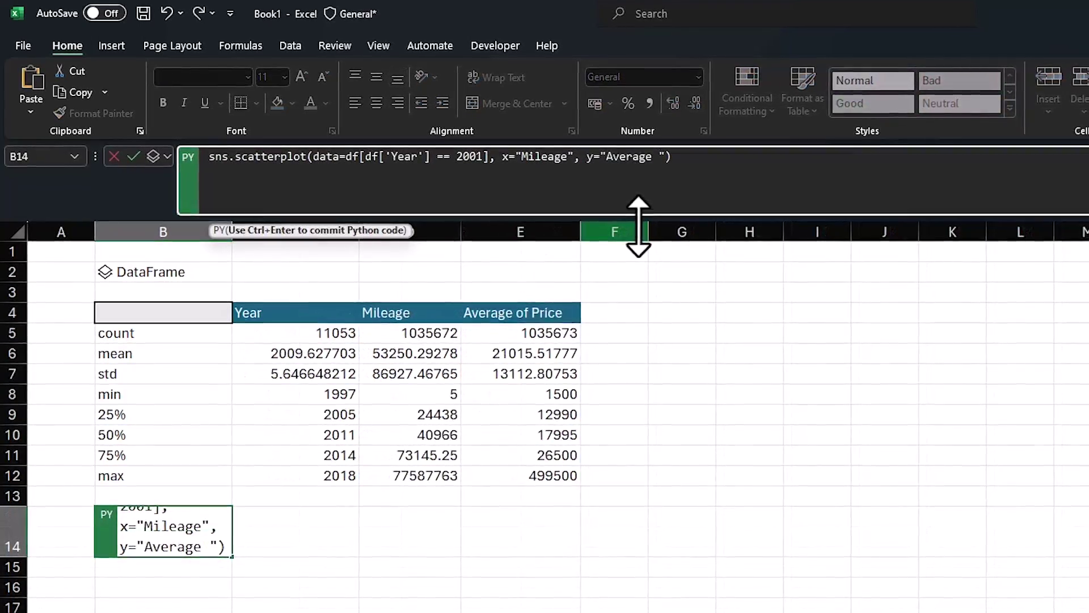
Commit the 2001 Mileage vs Average of Price scatterplot in B14 and display its image in C14.
{"action": "type", "text": "of Price"}
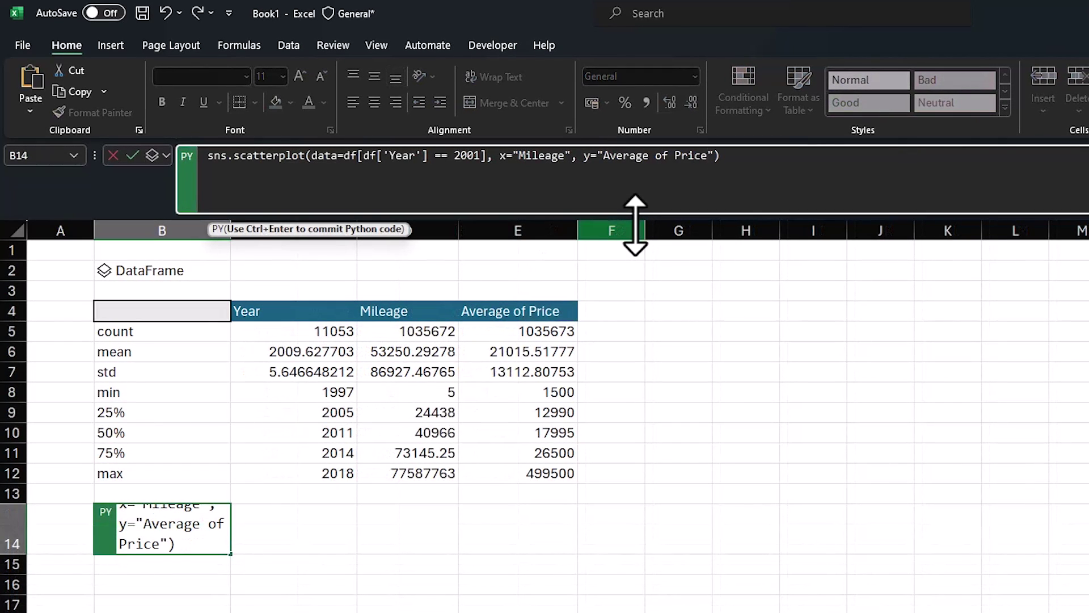
{"action": "left_click", "coordinate": [133, 155]}
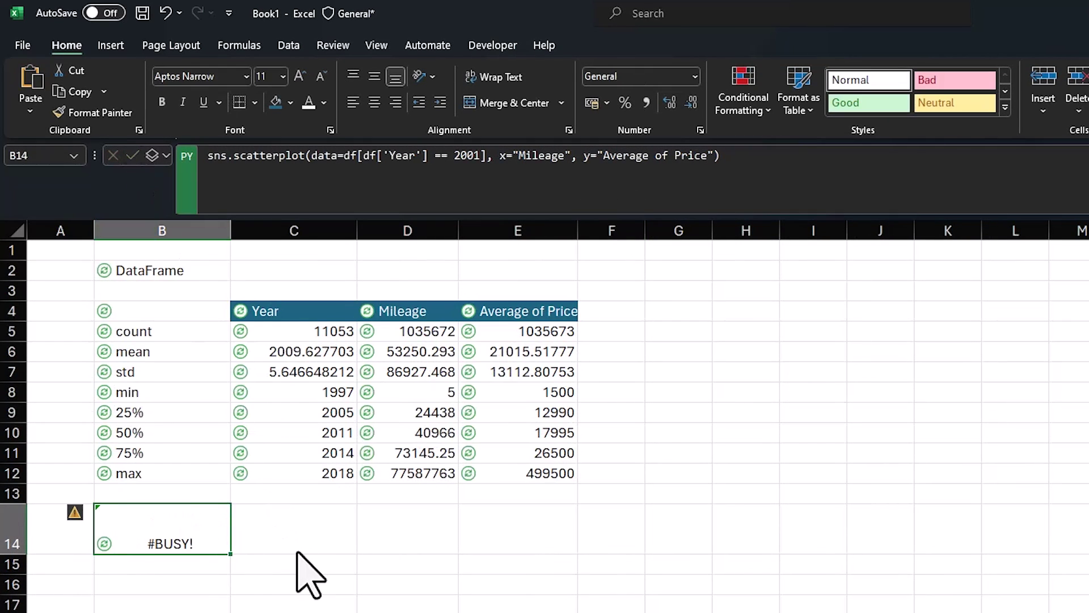
{"action": "left_click", "coordinate": [244, 491]}
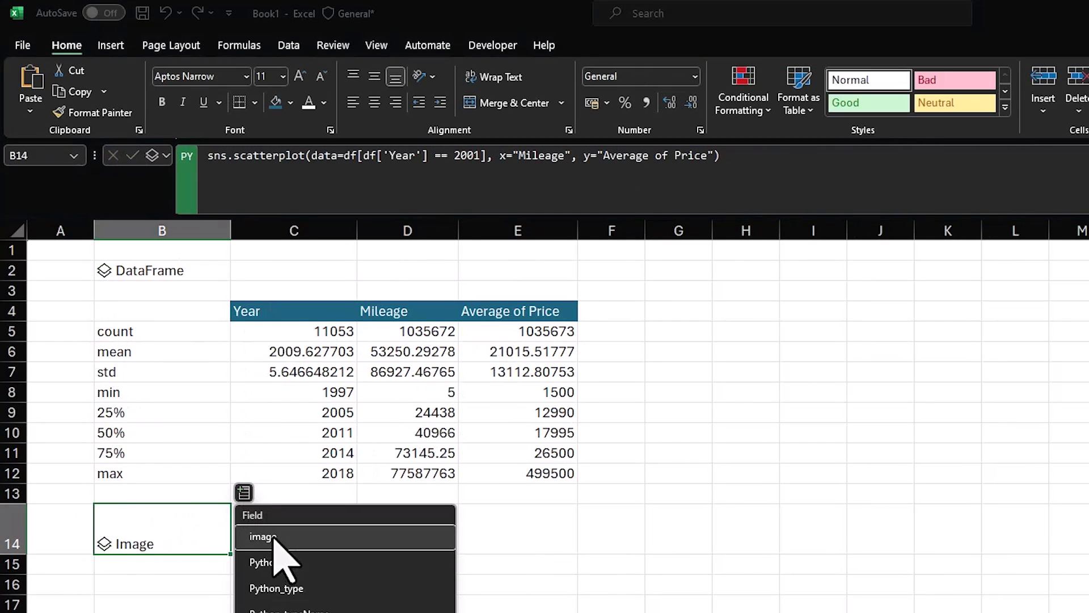
{"action": "left_click", "coordinate": [274, 537]}
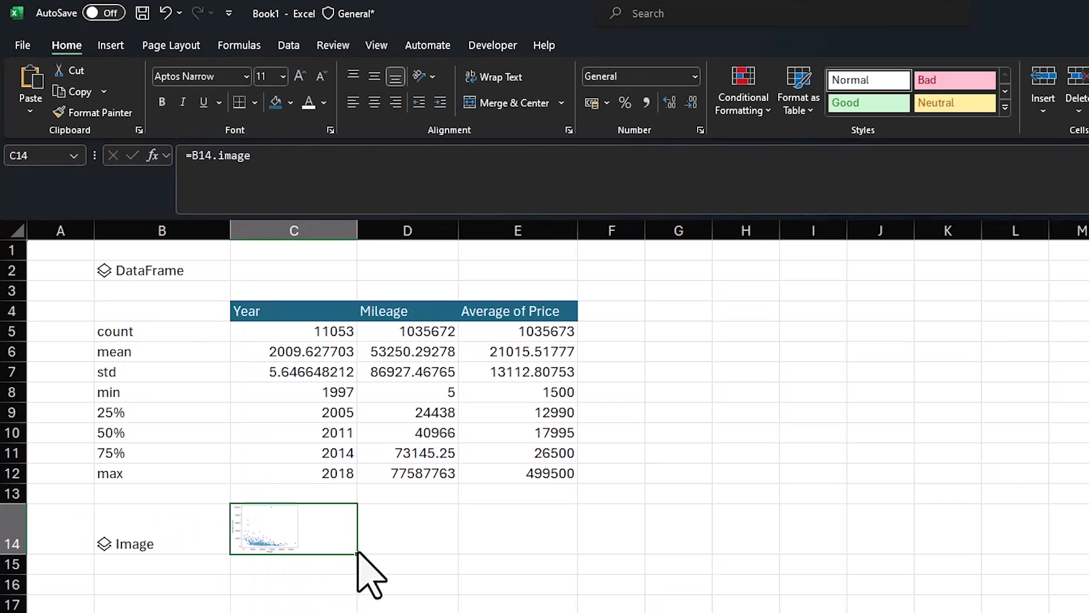
Convert the in-cell scatterplot in C14 into a floating picture placed over the cells.
{"action": "right_click", "coordinate": [339, 535]}
{"action": "mouse_move", "coordinate": [463, 430]}
{"action": "left_click", "coordinate": [575, 436]}
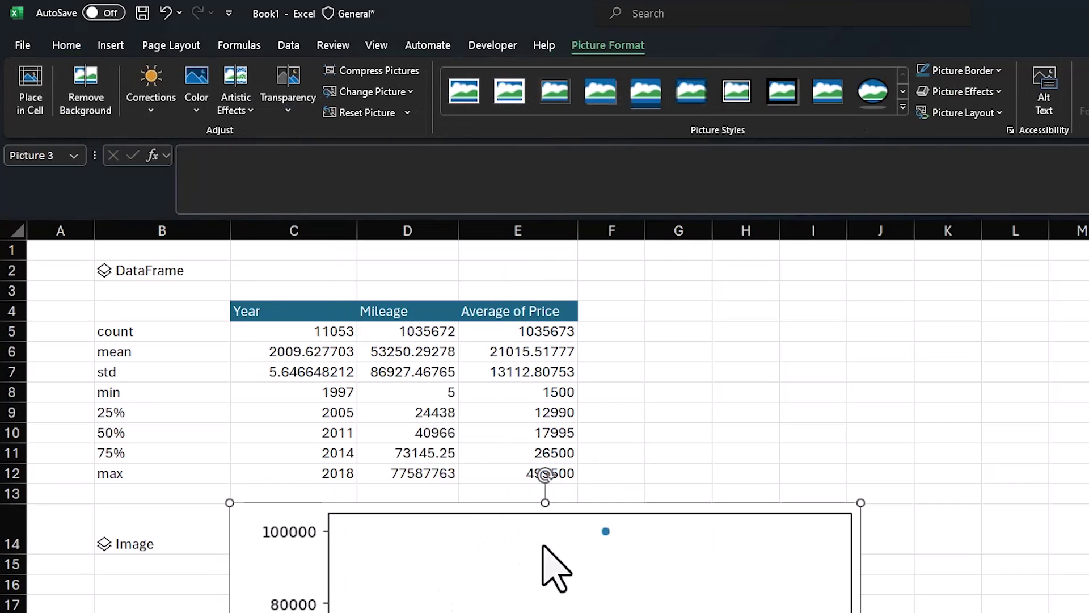
Resize the scatterplot picture and position it beside the describe table, roughly over columns F to K.
{"action": "left_click_drag", "start_coordinate": [571, 566], "coordinate": [880, 340]}
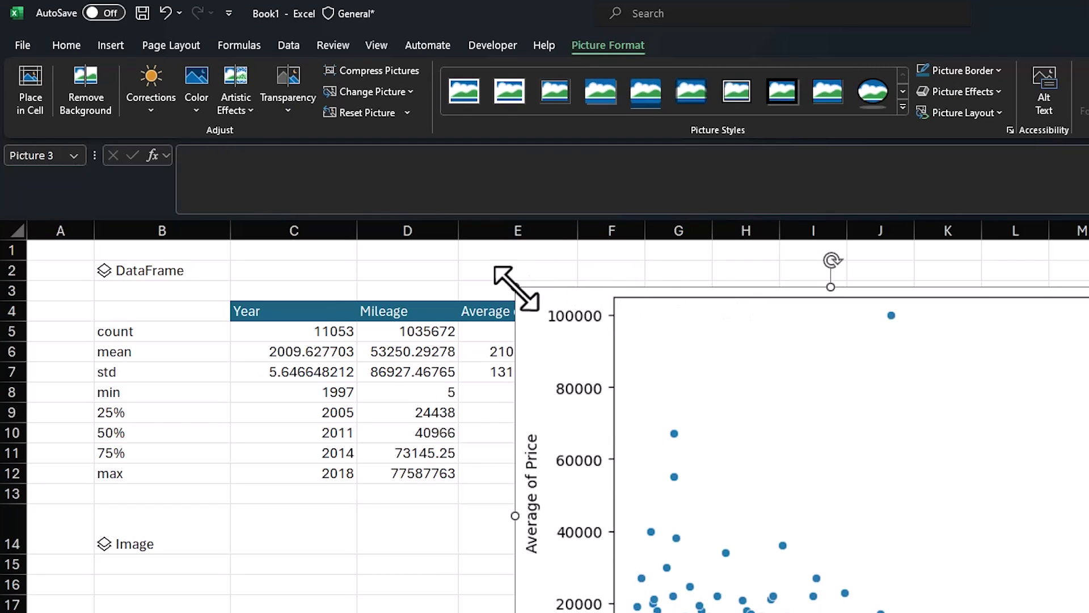
{"action": "left_click_drag", "start_coordinate": [514, 289], "coordinate": [874, 487]}
{"action": "left_click_drag", "start_coordinate": [1004, 518], "coordinate": [871, 446]}
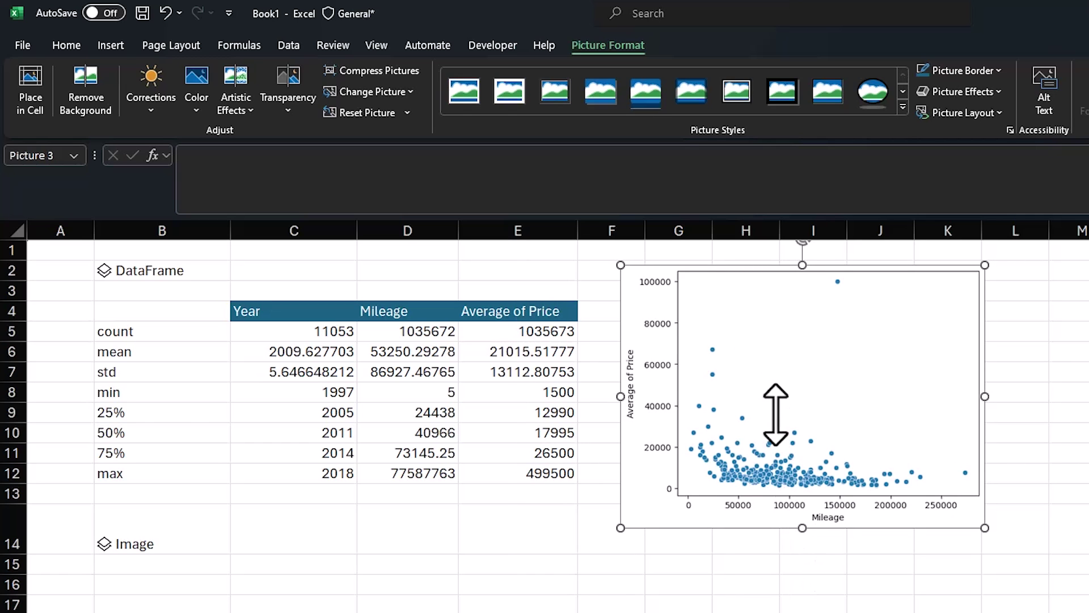
{"action": "left_click_drag", "start_coordinate": [767, 419], "coordinate": [785, 454]}
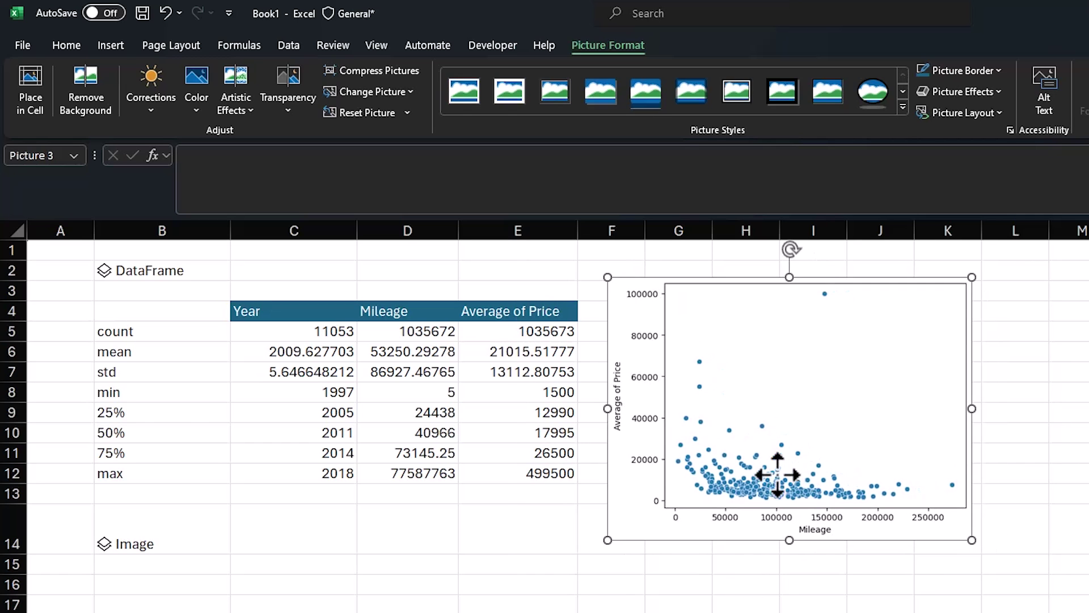